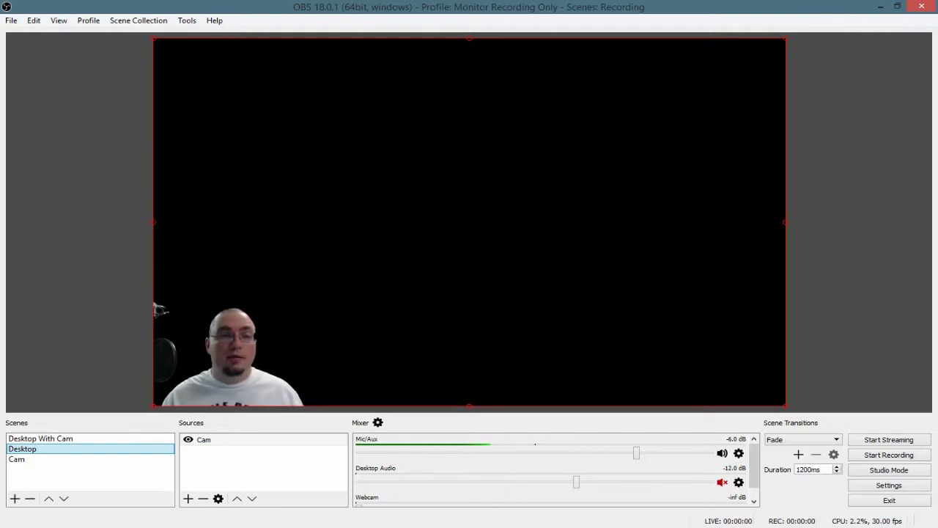
# Step: Select the Cam webcam source in the Desktop scene's Sources list
pyautogui.click(248, 443)
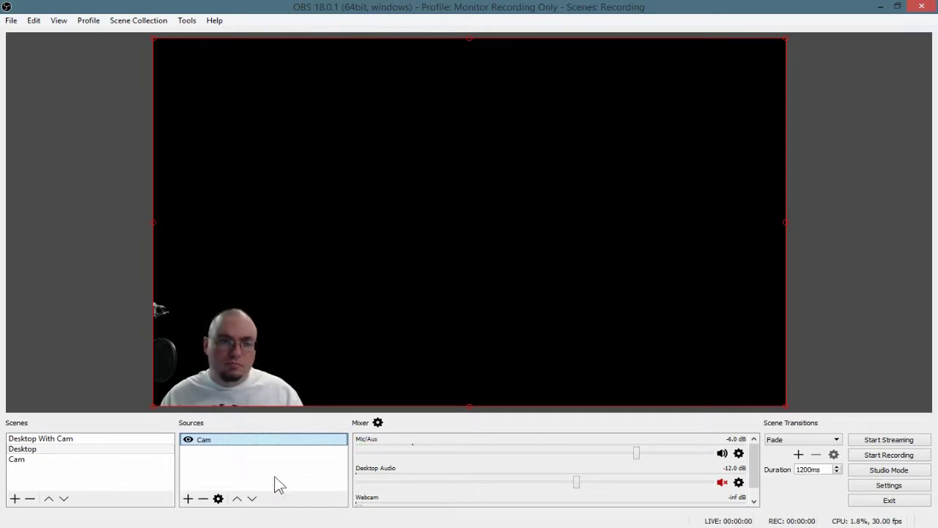
# Step: Add a Display Capture named 'Mon 1' on Display 1 and move Cam above it
pyautogui.click(189, 500)
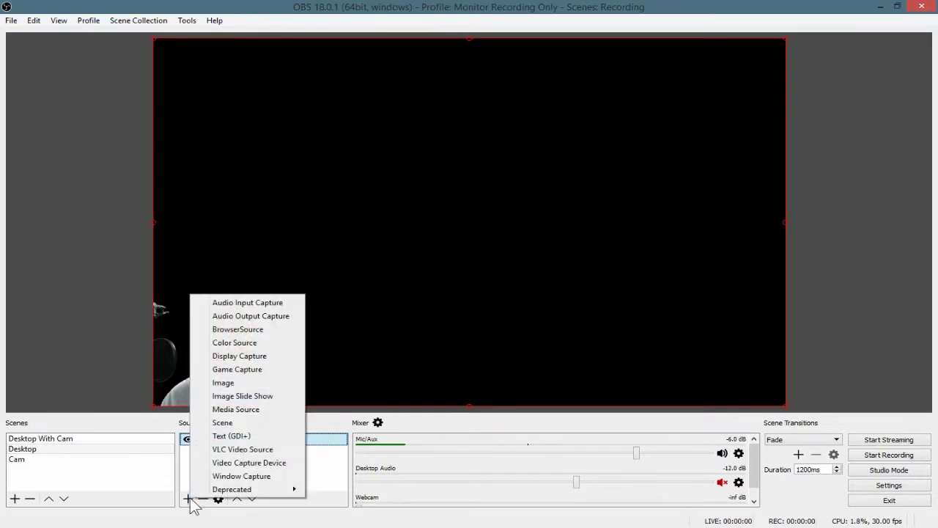
pyautogui.click(266, 358)
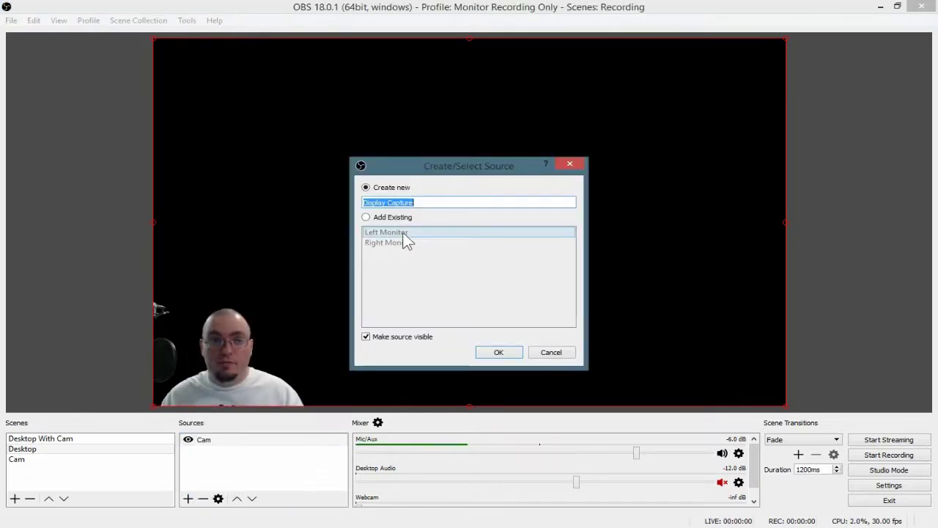
pyautogui.write('Mon 1')
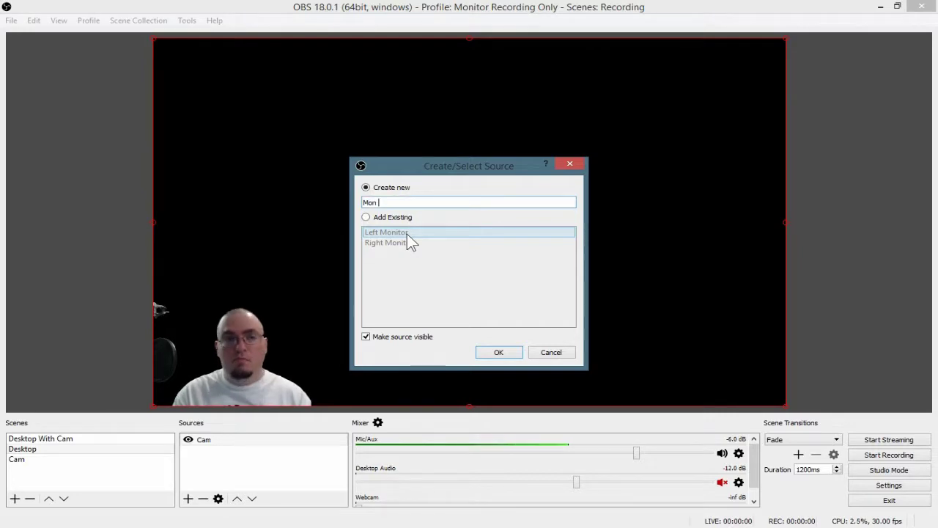
pyautogui.press('Return')
pyautogui.click(419, 414)
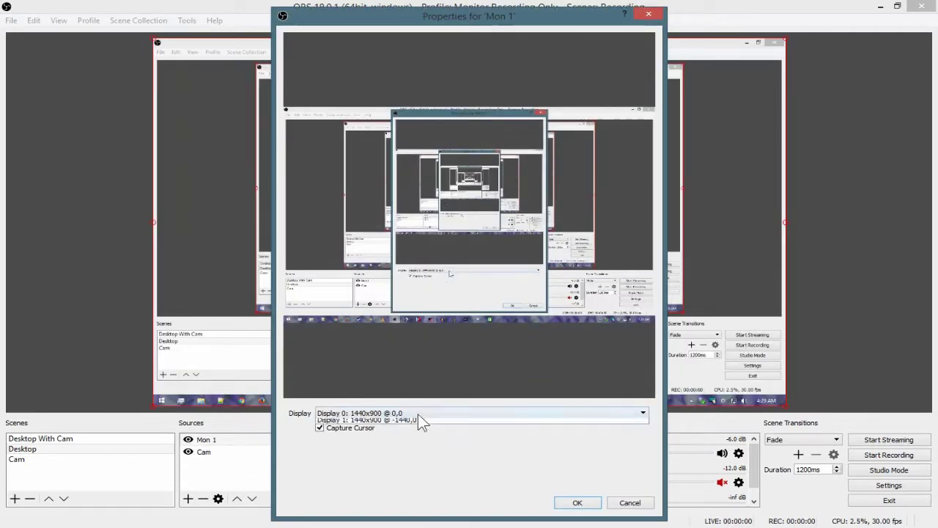
pyautogui.click(419, 432)
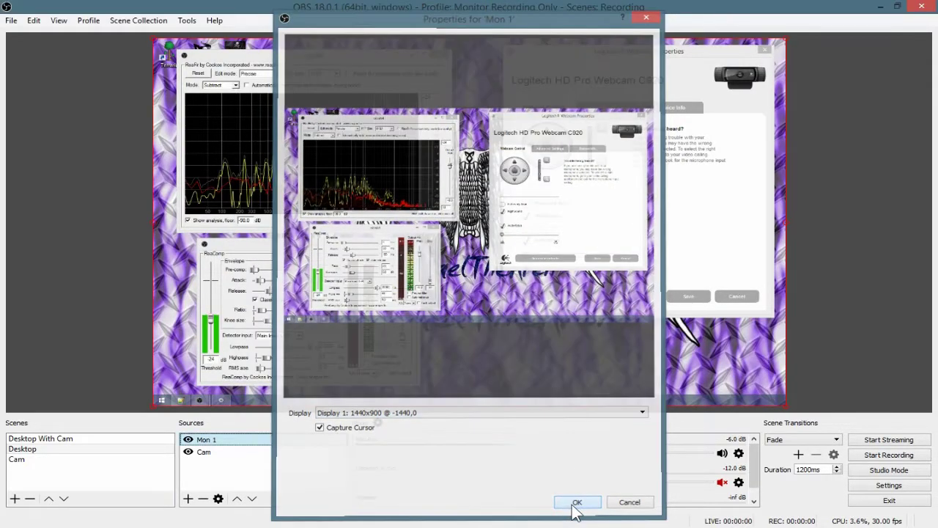
pyautogui.click(577, 502)
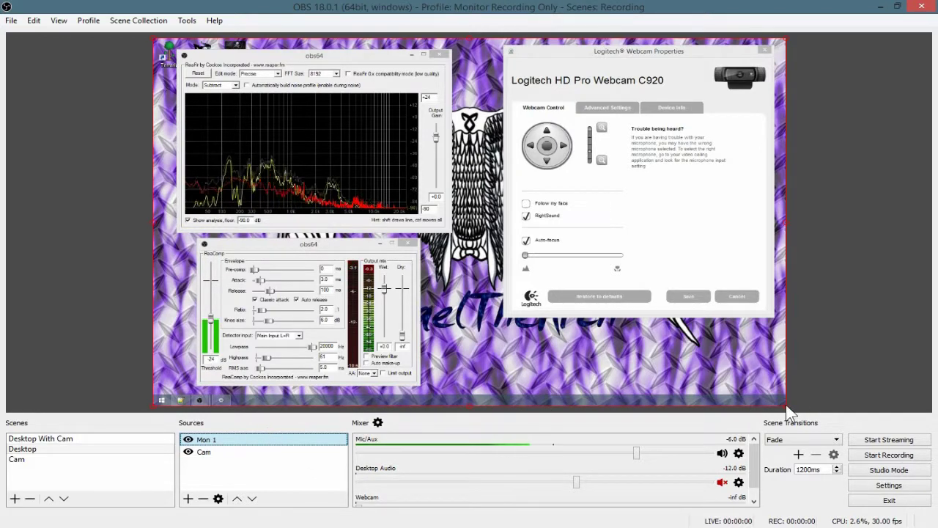
pyautogui.moveTo(242, 454); pyautogui.dragTo(221, 443)
# Step: Add a second Display Capture named 'Mon 2' and place it below Mon 1
pyautogui.click(187, 499)
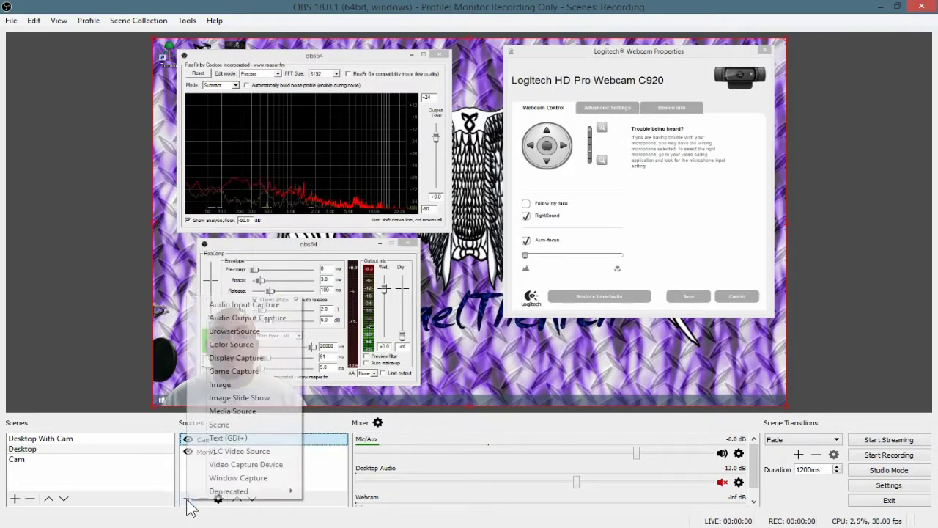
pyautogui.click(252, 356)
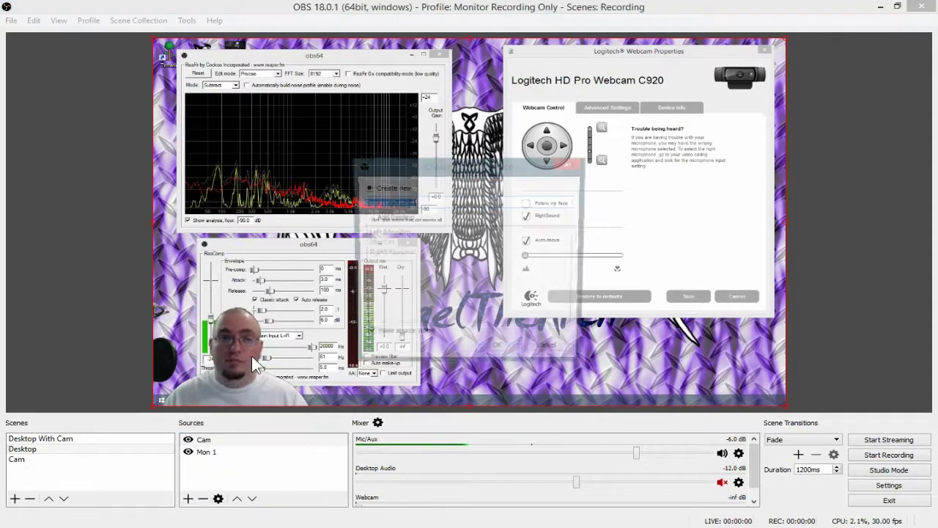
pyautogui.write('Mon 2')
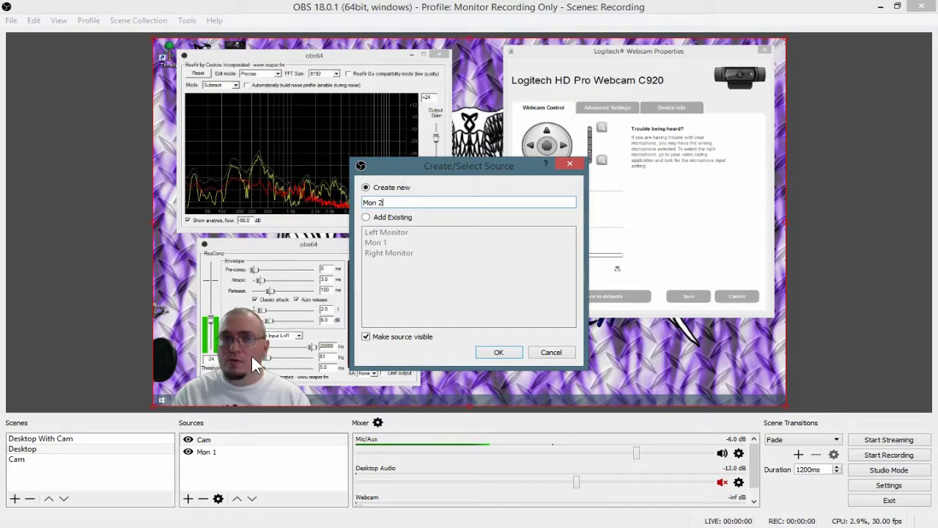
pyautogui.press('Return')
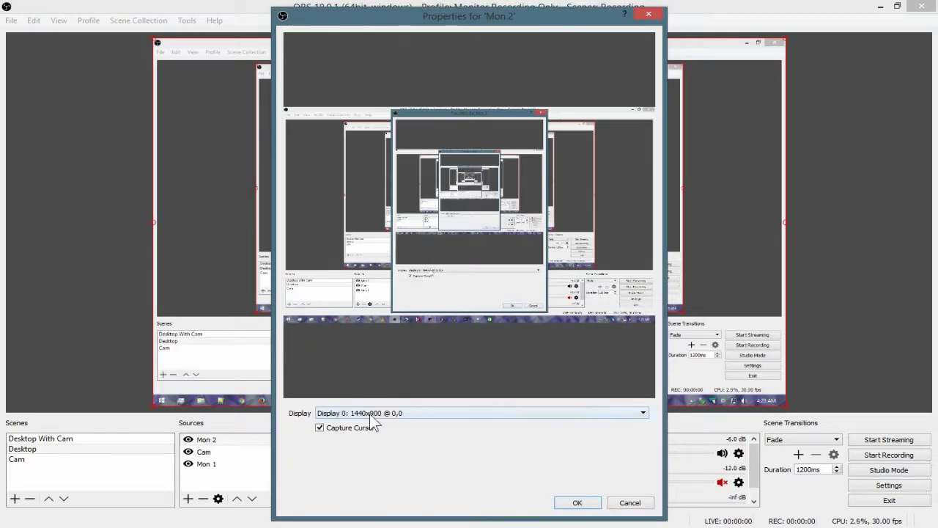
pyautogui.click(572, 503)
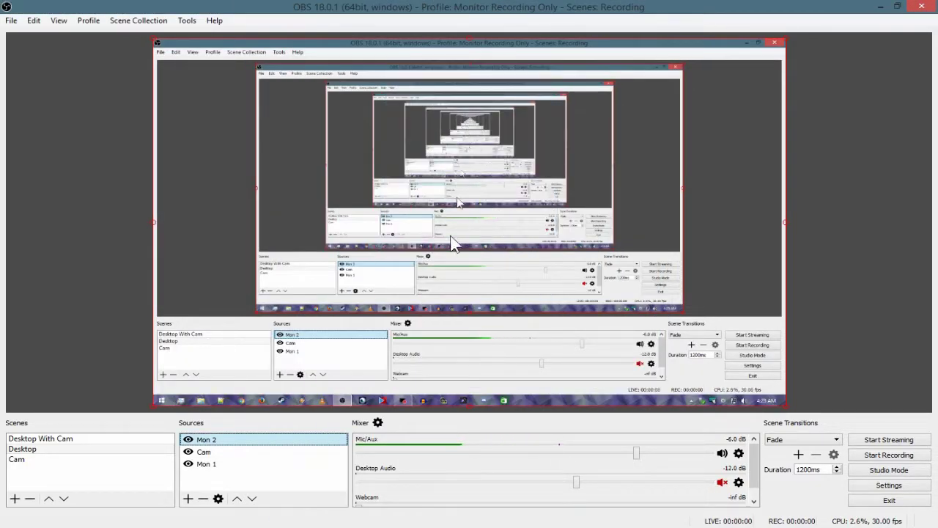
pyautogui.moveTo(219, 439); pyautogui.dragTo(230, 476)
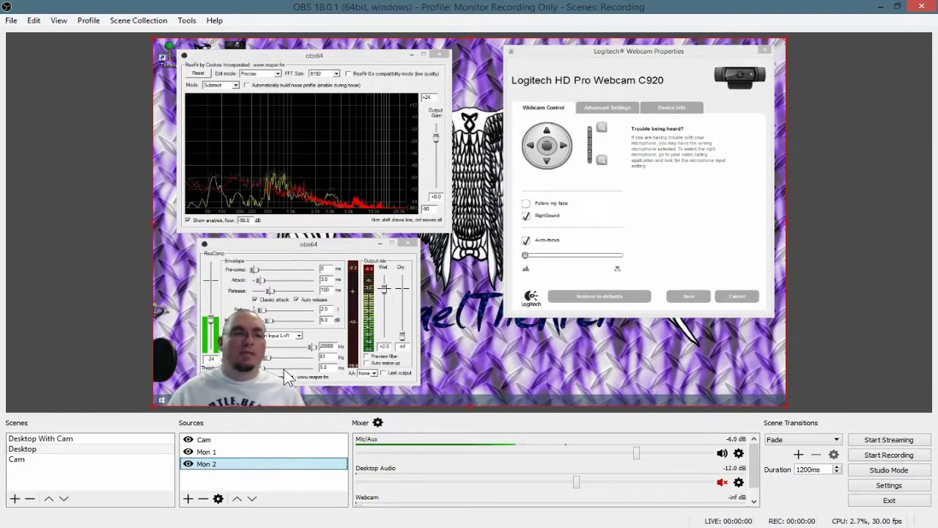
# Step: Resize Mon 1 to 720 × 450 through its Edit Transform settings
pyautogui.rightClick(252, 454)
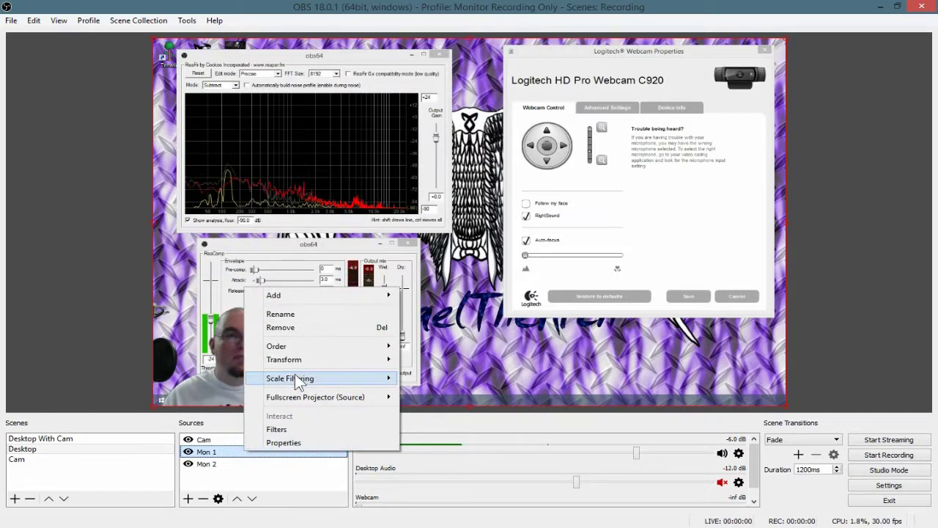
pyautogui.moveTo(299, 359)
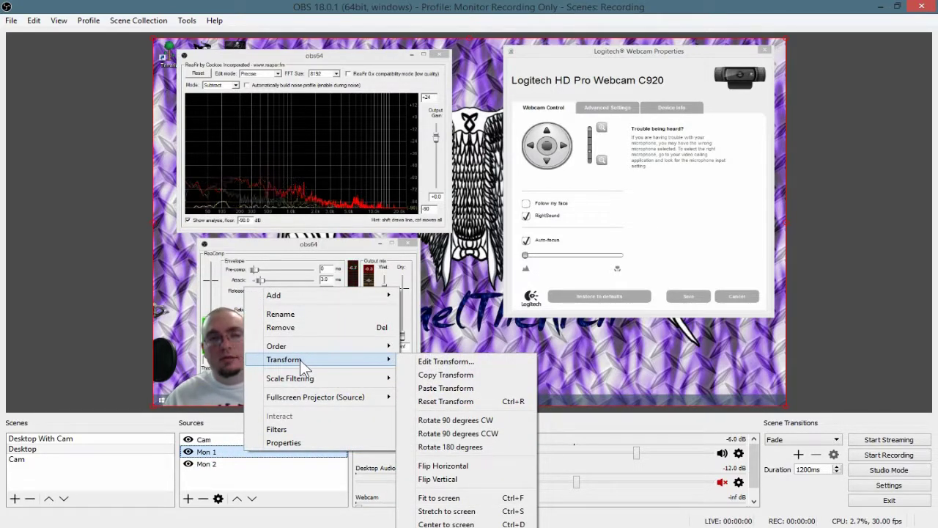
pyautogui.click(425, 362)
pyautogui.doubleClick(425, 228)
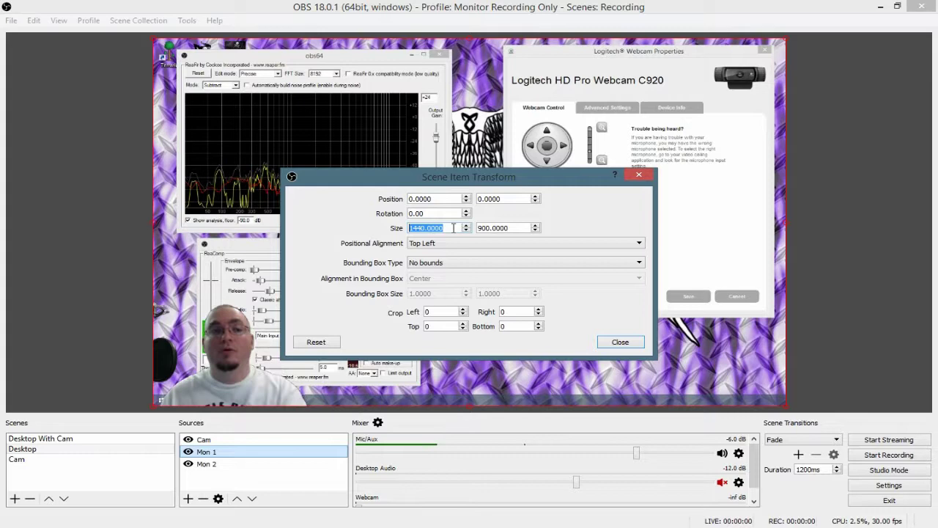
pyautogui.write('720')
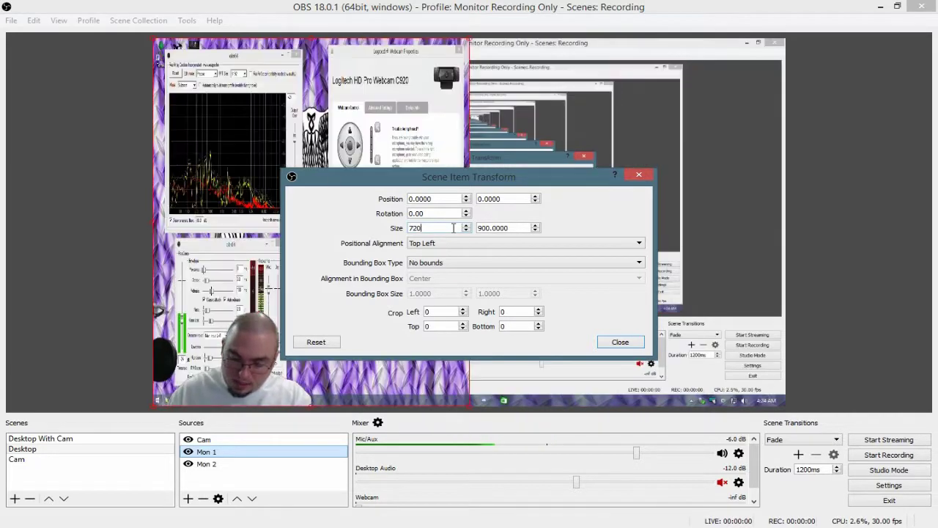
pyautogui.write('450')
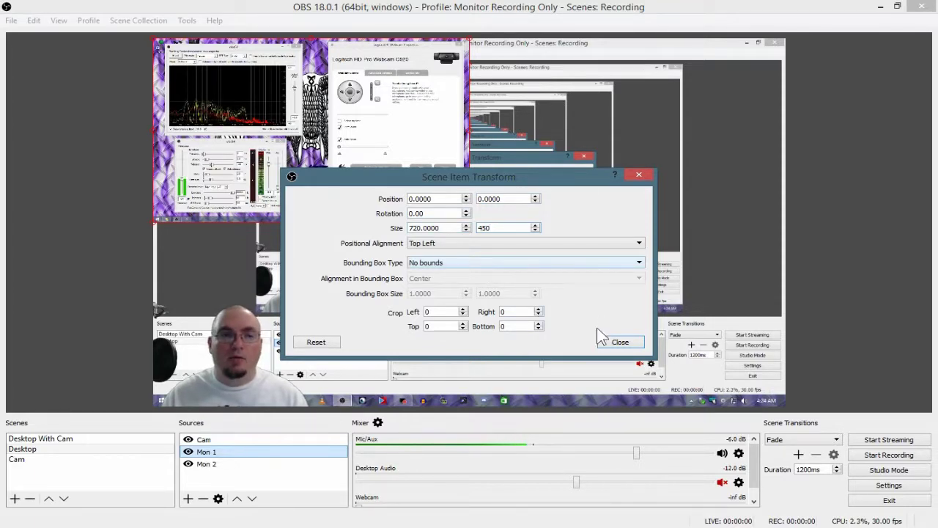
pyautogui.click(625, 342)
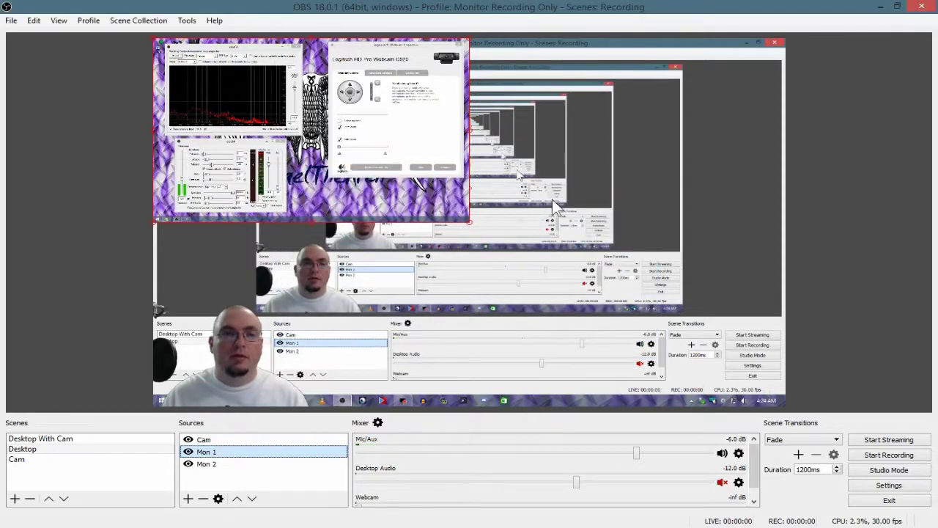
# Step: Anchor Mon 2 by its top-right corner and move it to the canvas's right edge
pyautogui.click(246, 465)
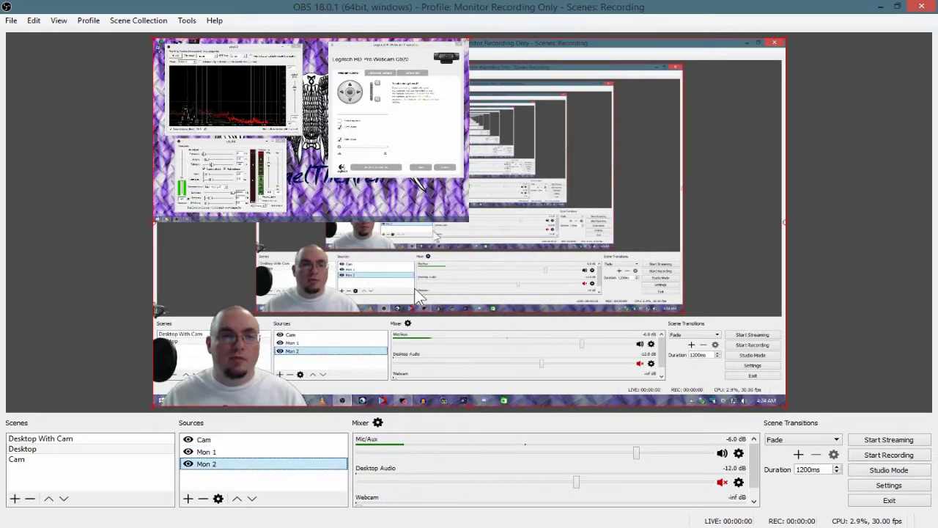
pyautogui.click(151, 308)
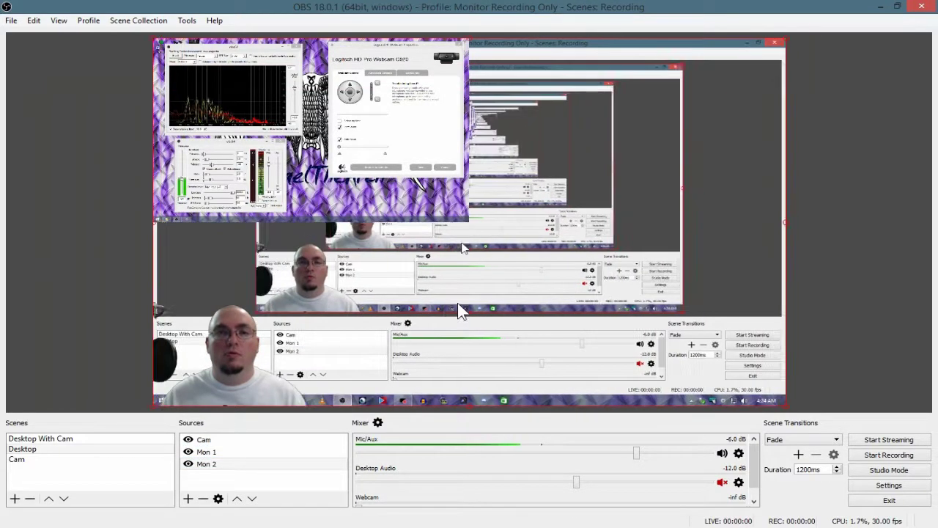
pyautogui.rightClick(512, 270)
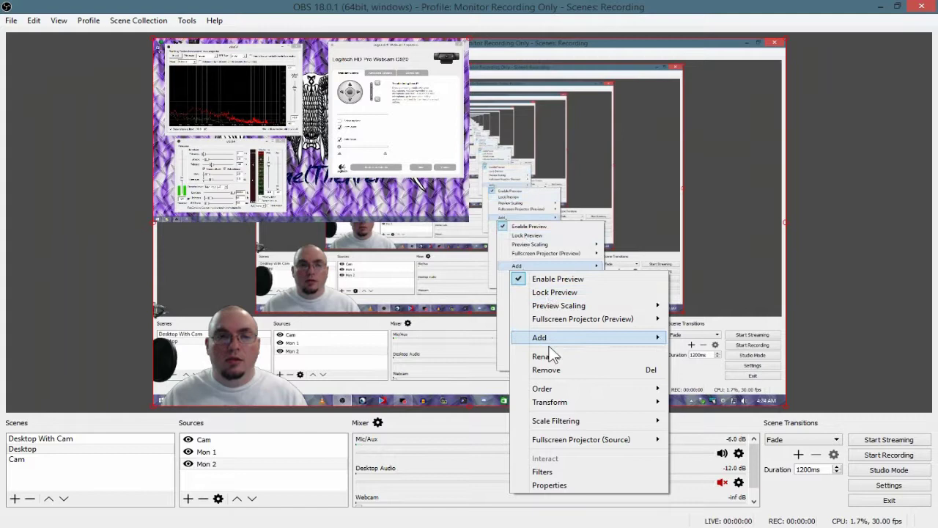
pyautogui.moveTo(550, 402)
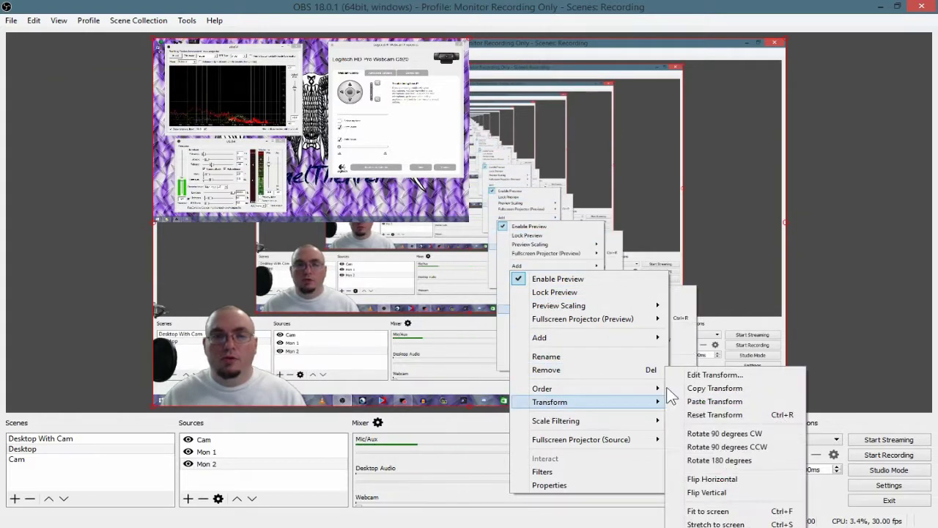
pyautogui.click(719, 378)
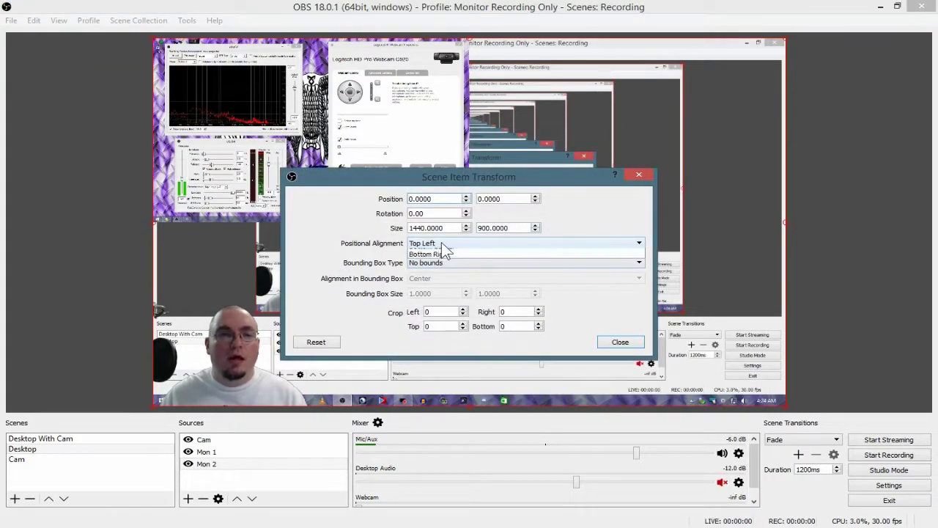
pyautogui.click(444, 245)
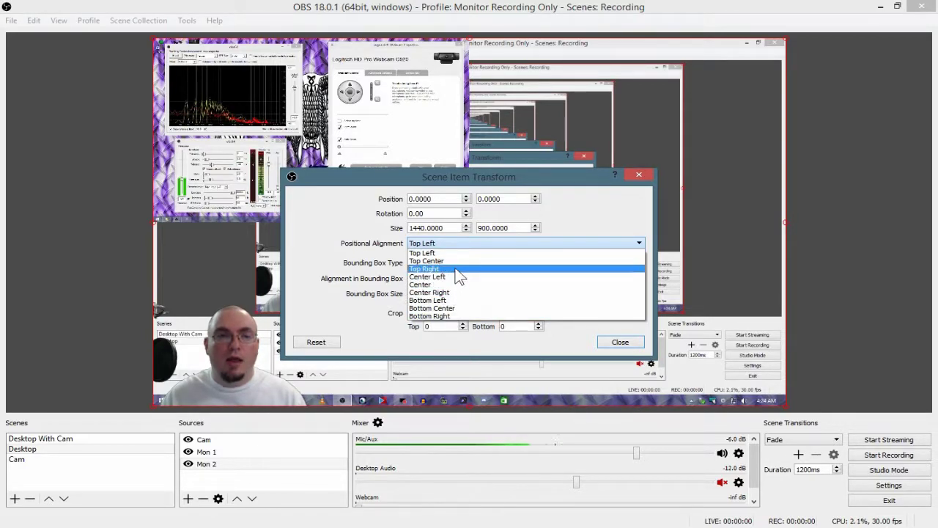
pyautogui.click(454, 269)
pyautogui.moveTo(77, 189); pyautogui.dragTo(663, 211)
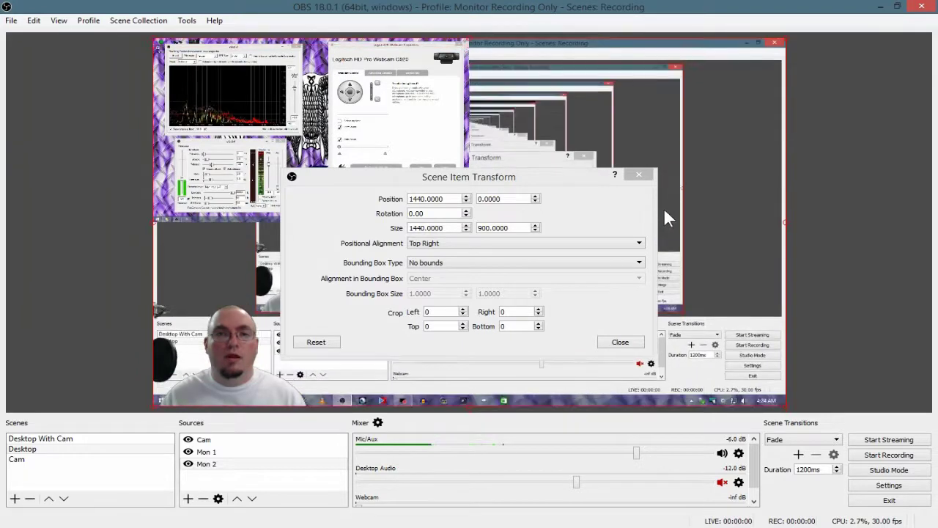
# Step: Set Mon 2's size to 720 × 450, then reset its transform to fill the canvas
pyautogui.click(438, 231)
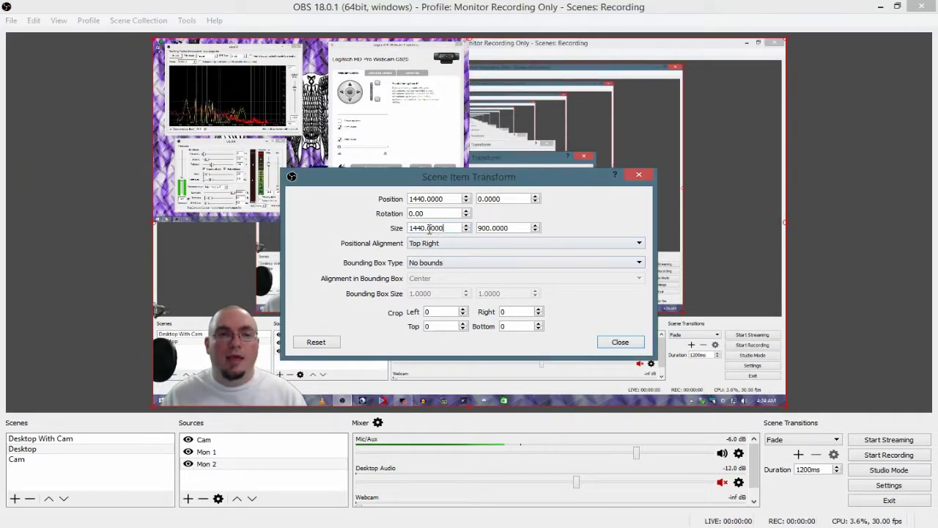
pyautogui.doubleClick(439, 230)
pyautogui.write('4')
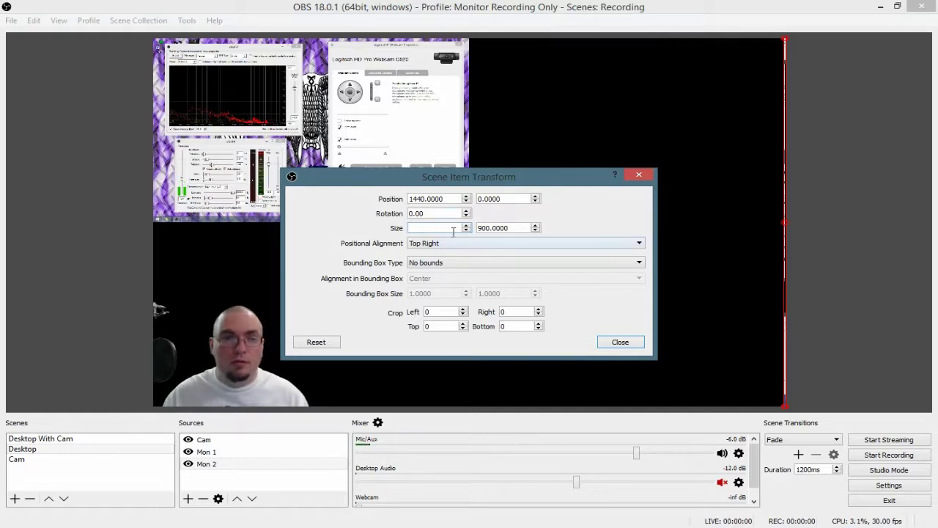
pyautogui.write('720')
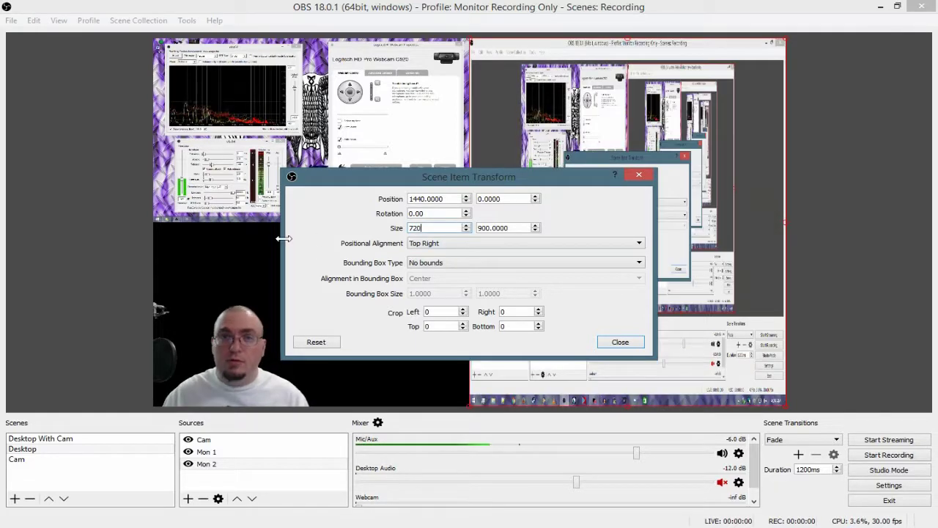
pyautogui.write('450')
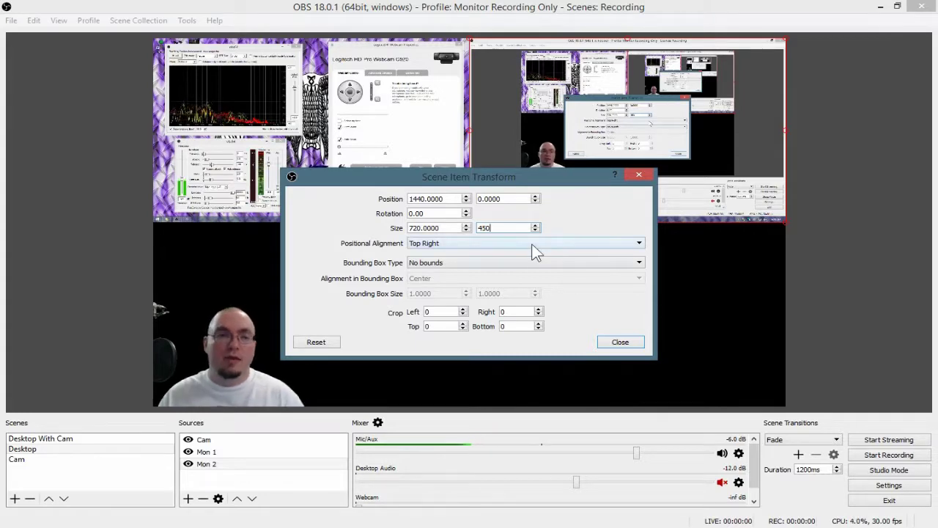
pyautogui.click(627, 344)
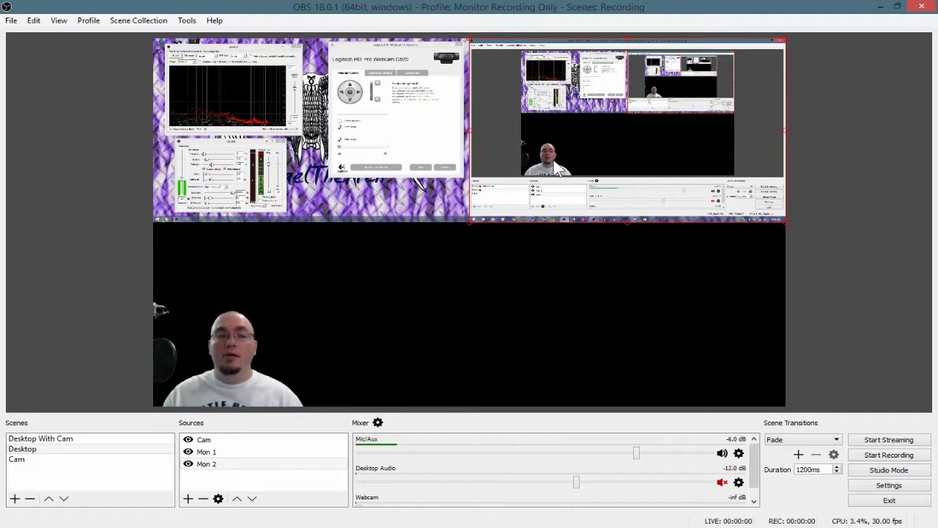
pyautogui.hotkey('ctrl', 'r')
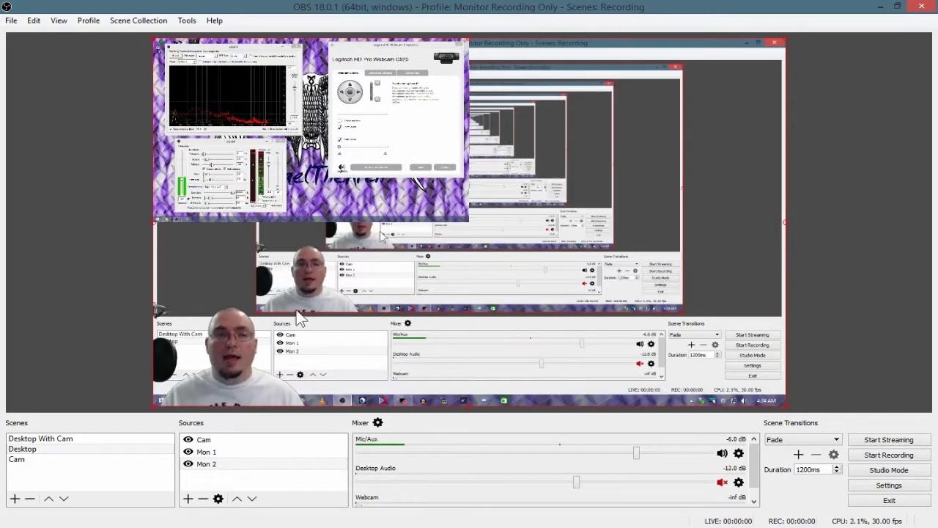
# Step: Resize Mon 2 to 720 × 405 in Edit Transform
pyautogui.rightClick(214, 464)
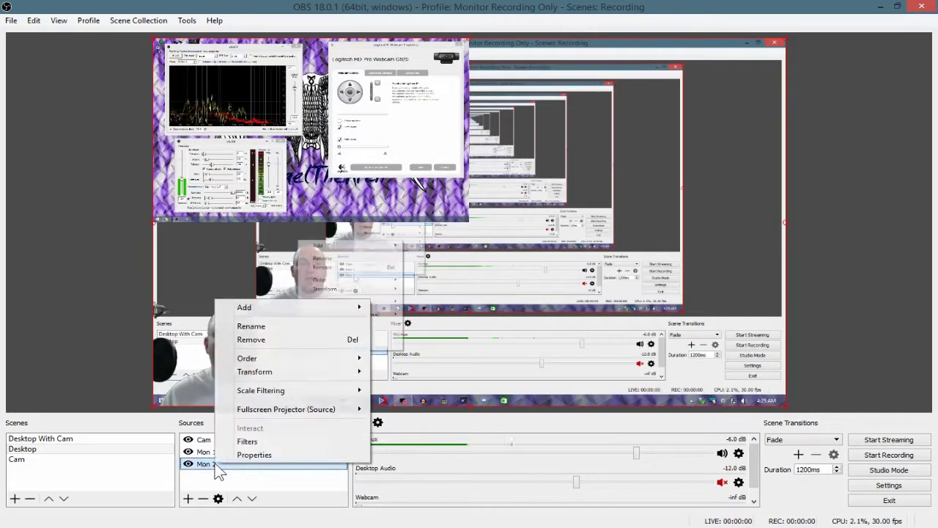
pyautogui.moveTo(341, 375)
pyautogui.click(400, 373)
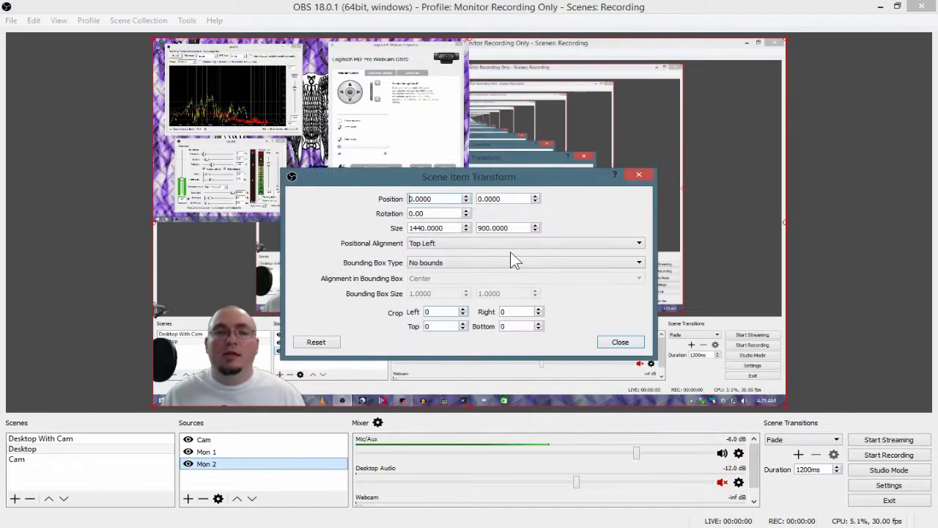
pyautogui.doubleClick(429, 228)
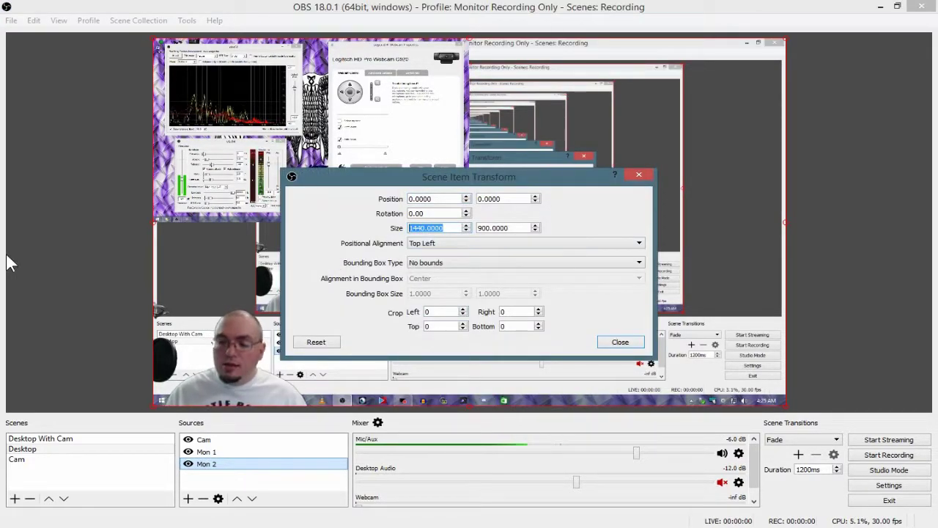
pyautogui.write('720')
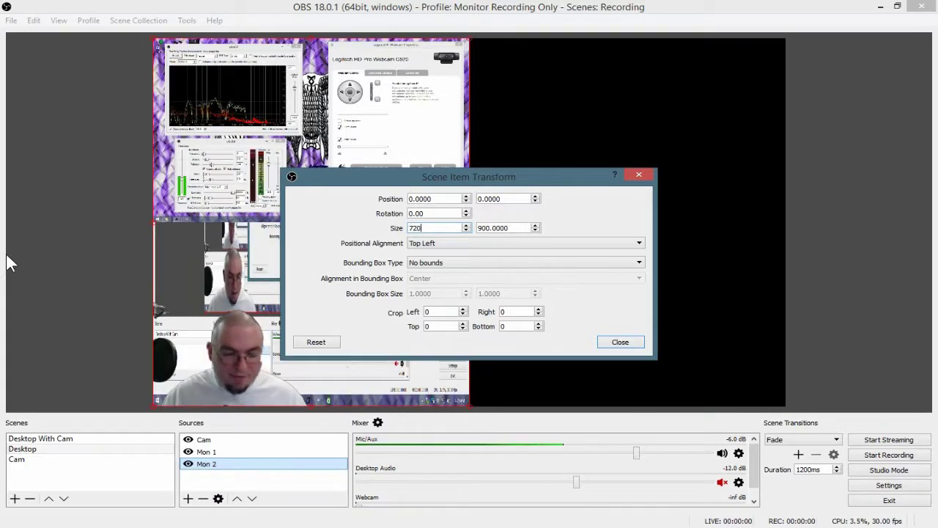
pyautogui.press('Tab')
pyautogui.write('405')
pyautogui.press('Return')
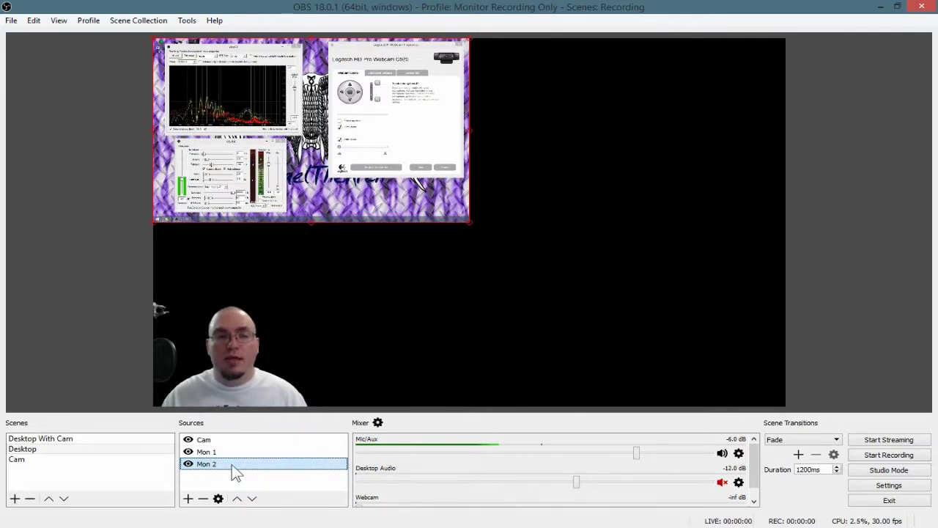
# Step: Copy Mon 1's transform, then drag the capture toward the lower half
pyautogui.click(519, 186)
pyautogui.click(645, 194)
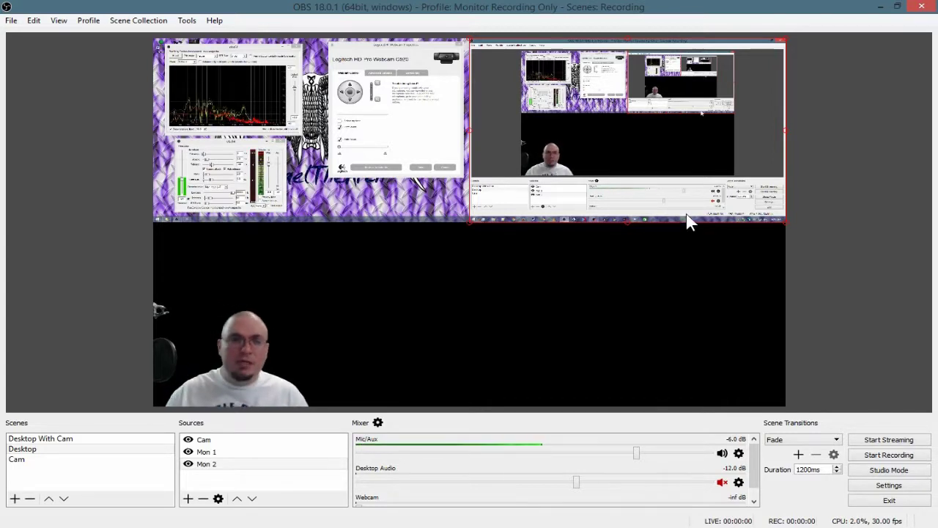
pyautogui.rightClick(660, 127)
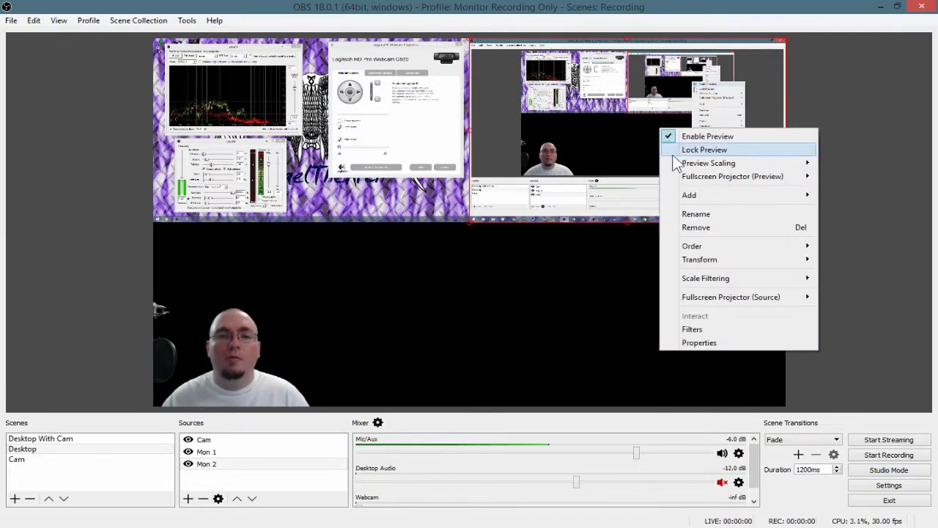
pyautogui.moveTo(689, 258)
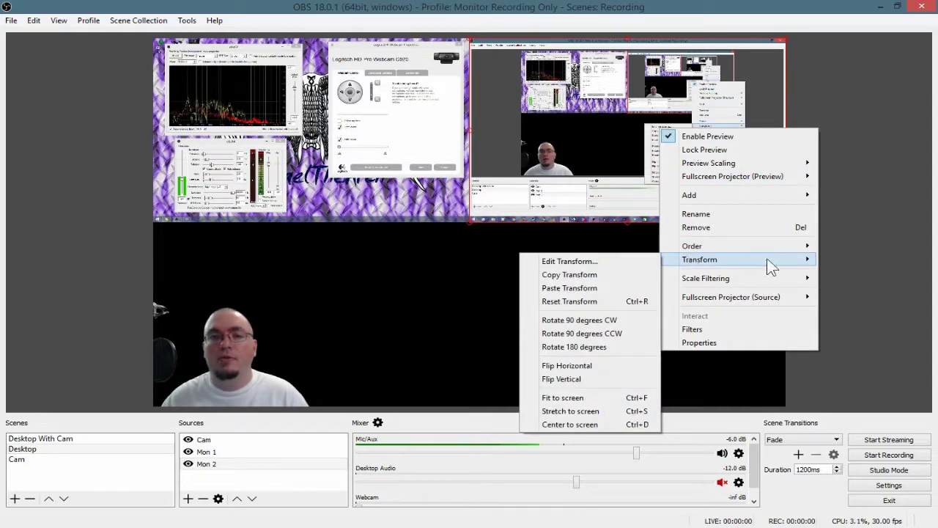
pyautogui.click(606, 276)
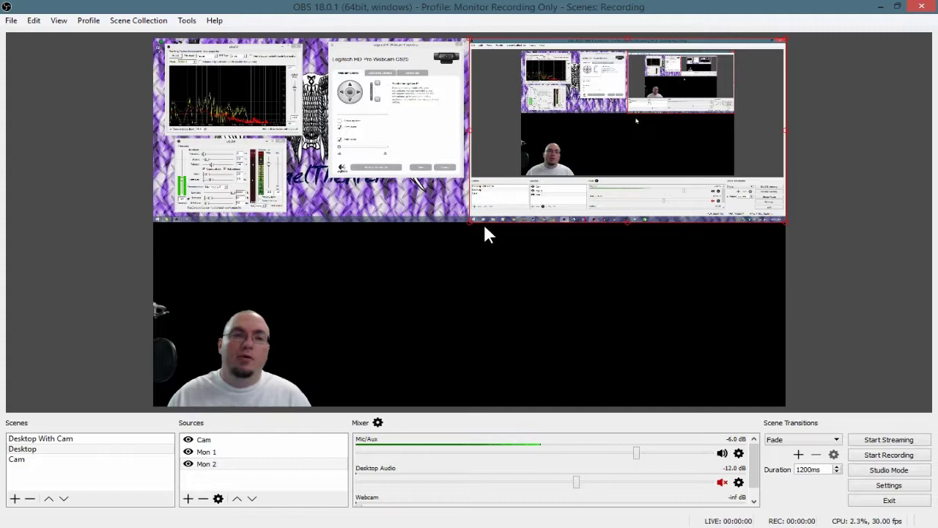
pyautogui.moveTo(535, 212); pyautogui.dragTo(404, 342)
# Step: Stack Mon 2 above Mon 1 and enlarge Mon 2 toward the bottom-right
pyautogui.click(249, 464)
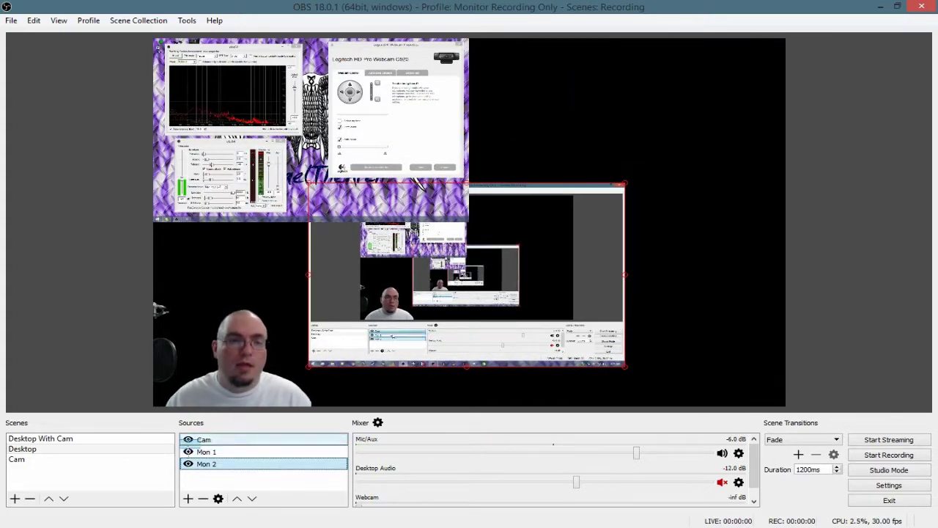
pyautogui.moveTo(419, 328); pyautogui.dragTo(403, 327)
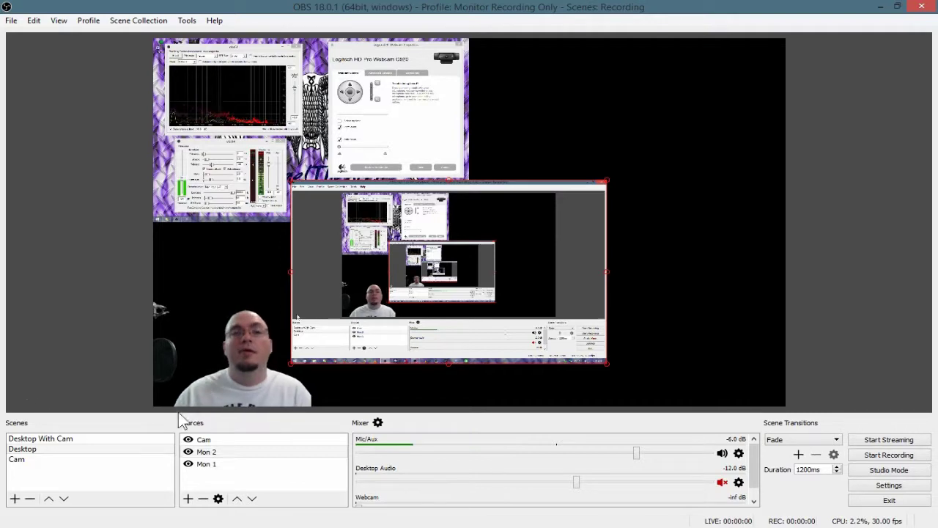
pyautogui.moveTo(607, 364); pyautogui.dragTo(688, 396)
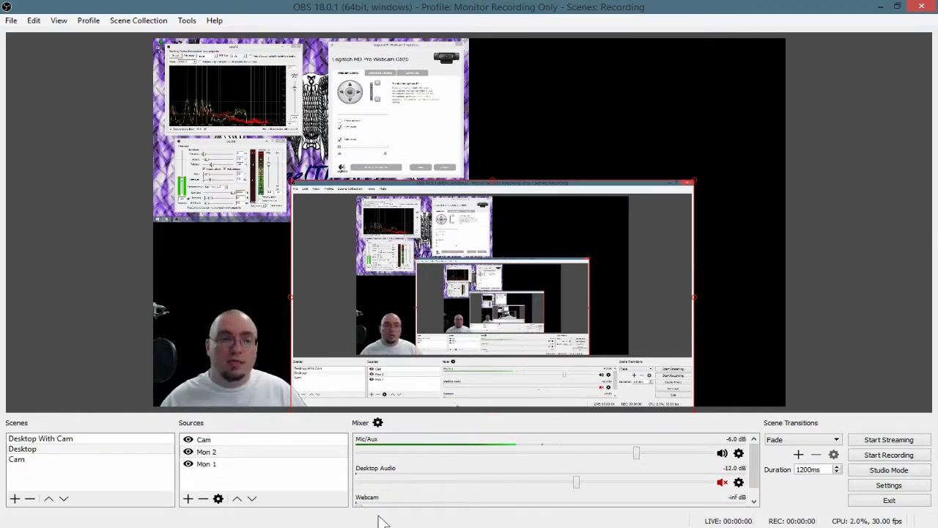
pyautogui.click(187, 499)
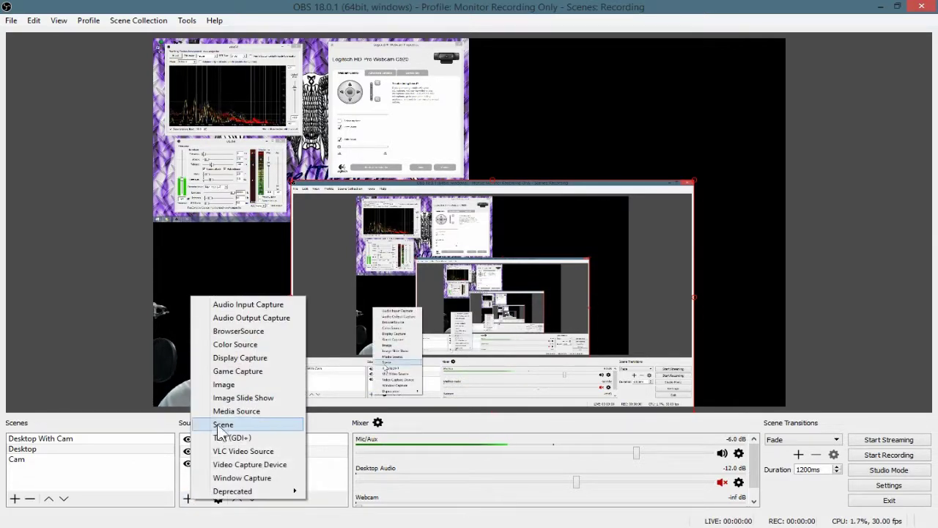
pyautogui.click(247, 383)
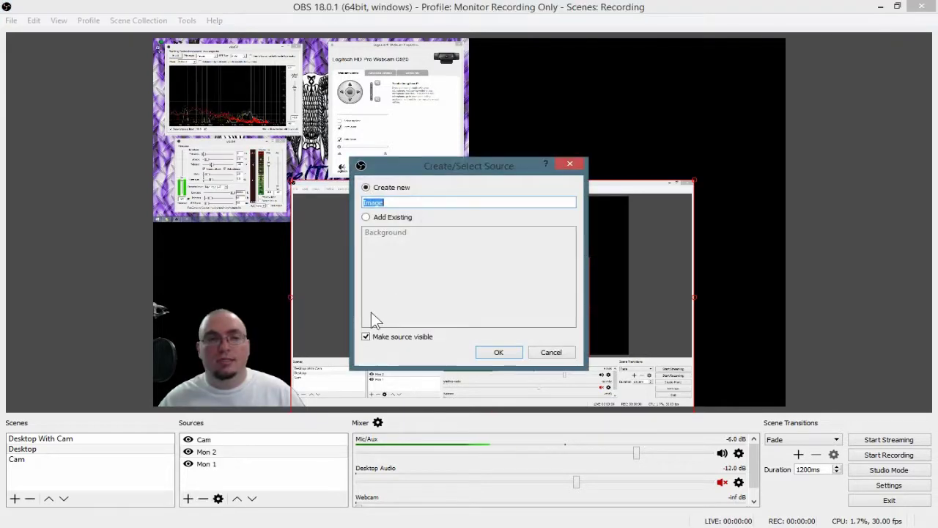
pyautogui.click(396, 217)
pyautogui.click(400, 233)
pyautogui.click(501, 353)
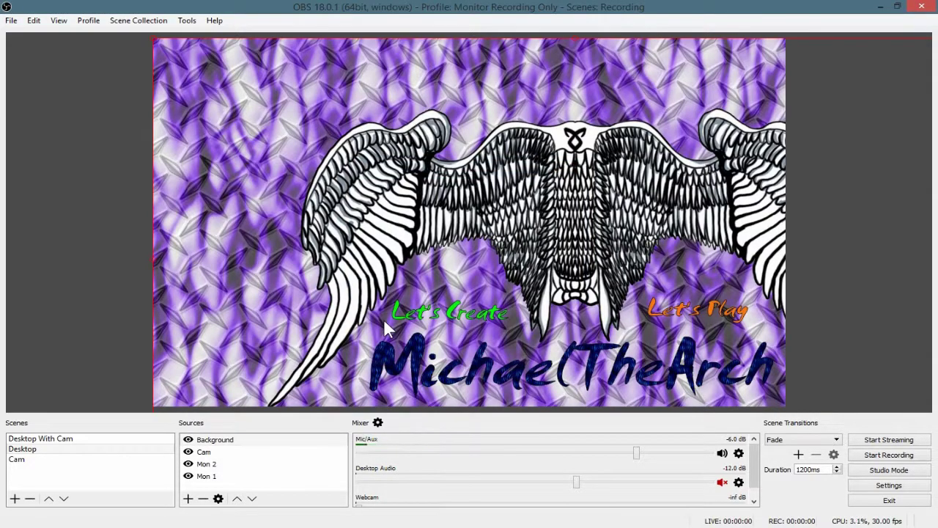
pyautogui.hotkey('ctrl', 'f')
pyautogui.click(220, 440)
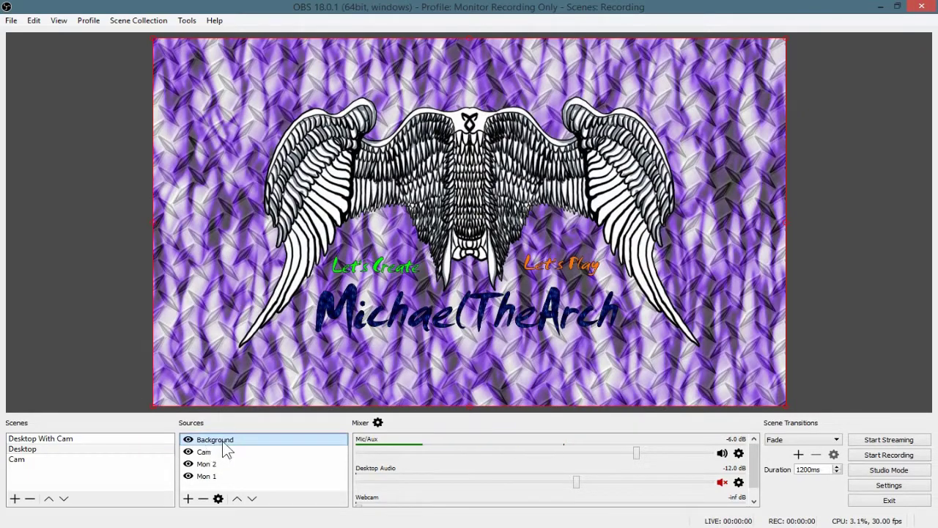
pyautogui.moveTo(226, 488); pyautogui.dragTo(227, 487)
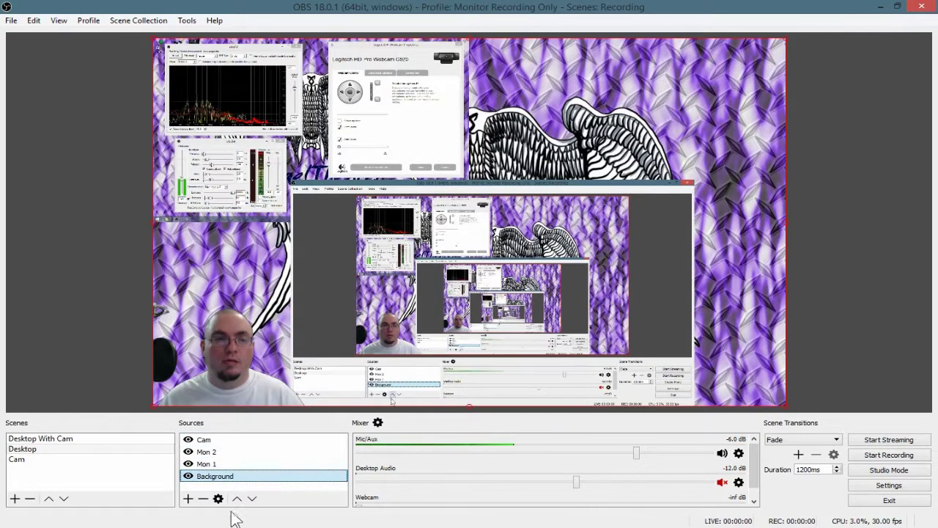
pyautogui.rightClick(242, 483)
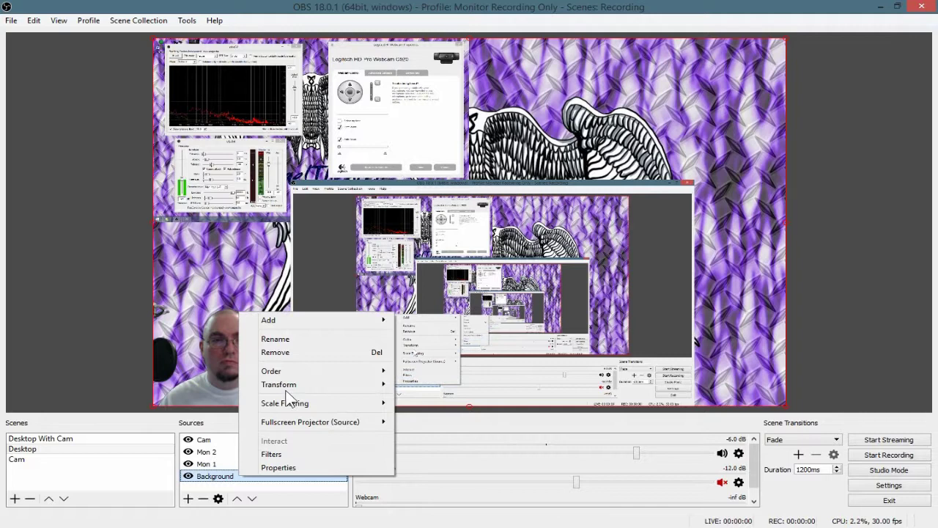
pyautogui.moveTo(294, 386)
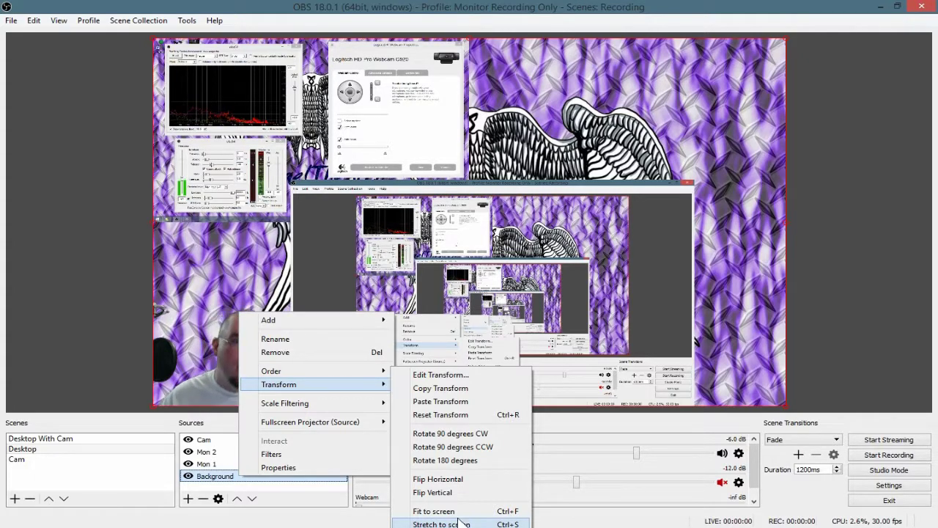
pyautogui.press('Escape')
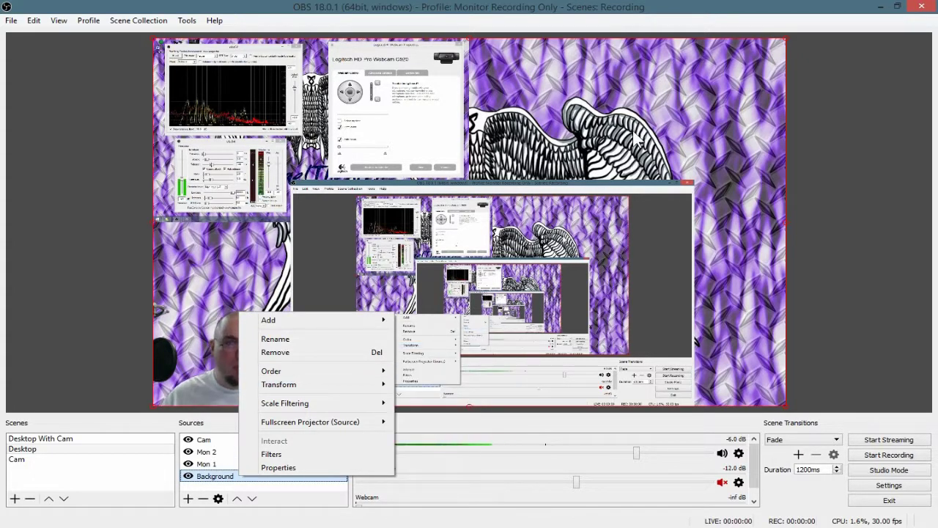
pyautogui.press('Escape')
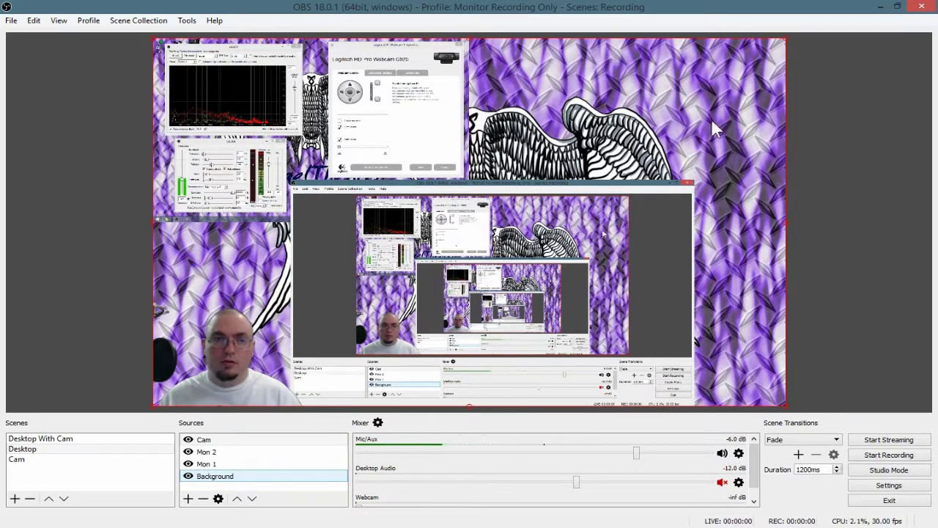
# Step: Paste the copied transform onto Mon 2 for the top-right quarter, then select Background
pyautogui.click(267, 477)
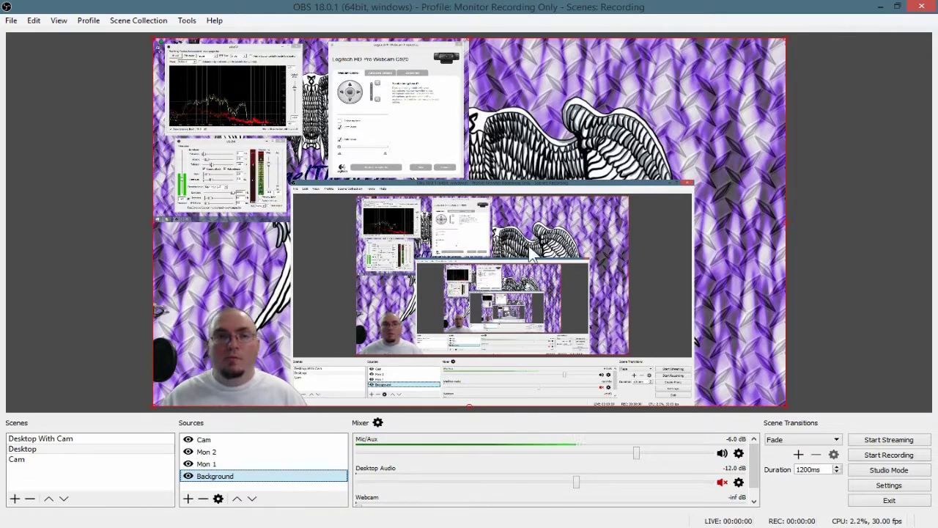
pyautogui.press('Up')
pyautogui.press('Up')
pyautogui.press('Up')
pyautogui.click(234, 451)
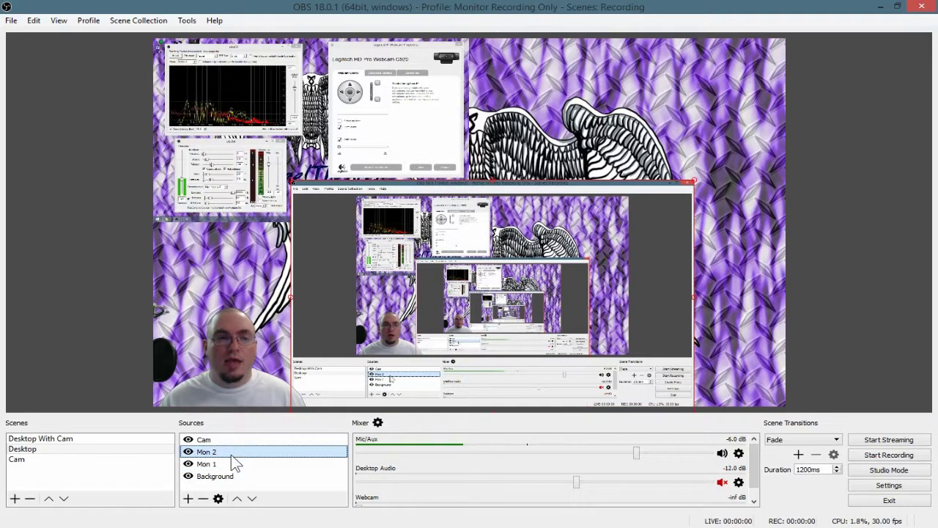
pyautogui.rightClick(231, 455)
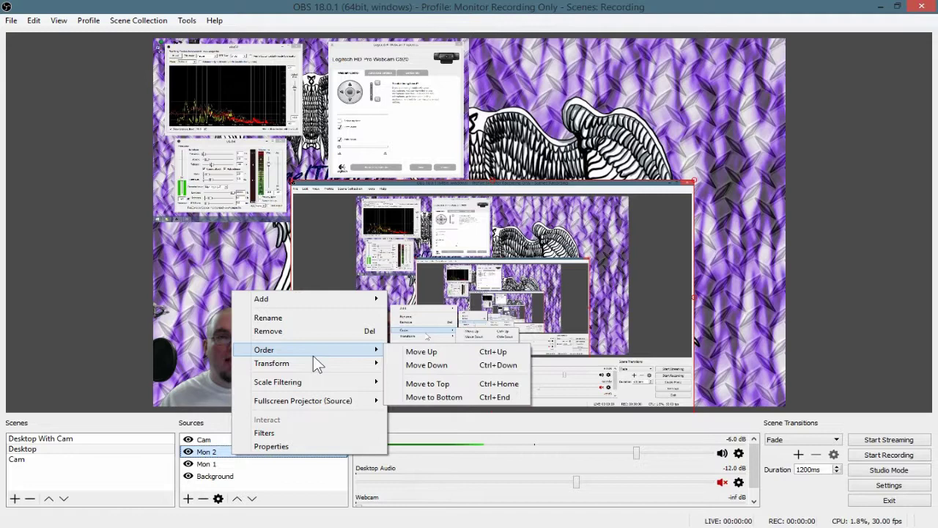
pyautogui.moveTo(311, 364)
pyautogui.click(429, 392)
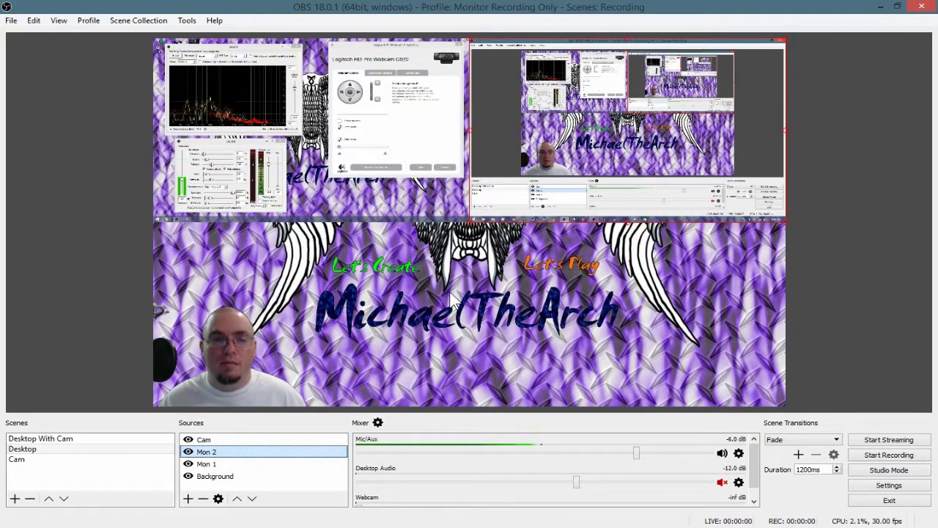
pyautogui.click(248, 477)
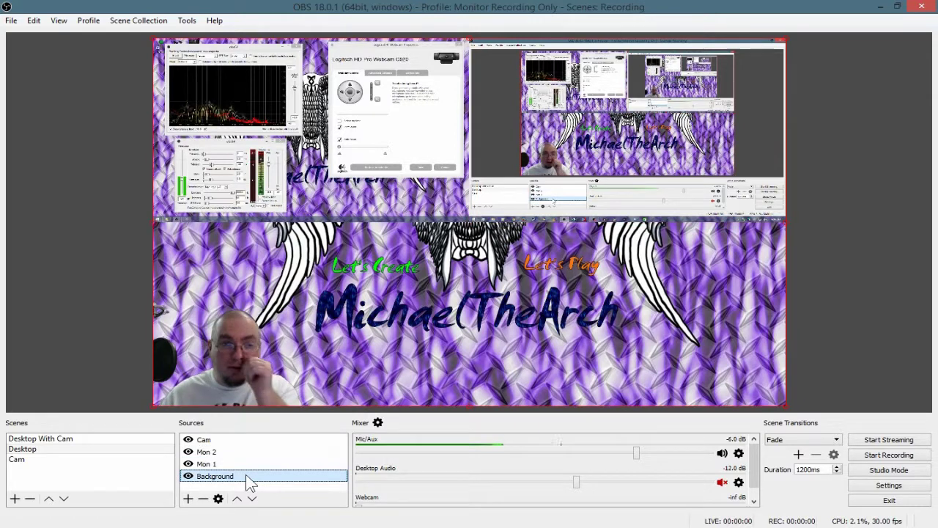
# Step: Add a default-named Window Capture of the Logitech Webcam Properties window
pyautogui.click(189, 499)
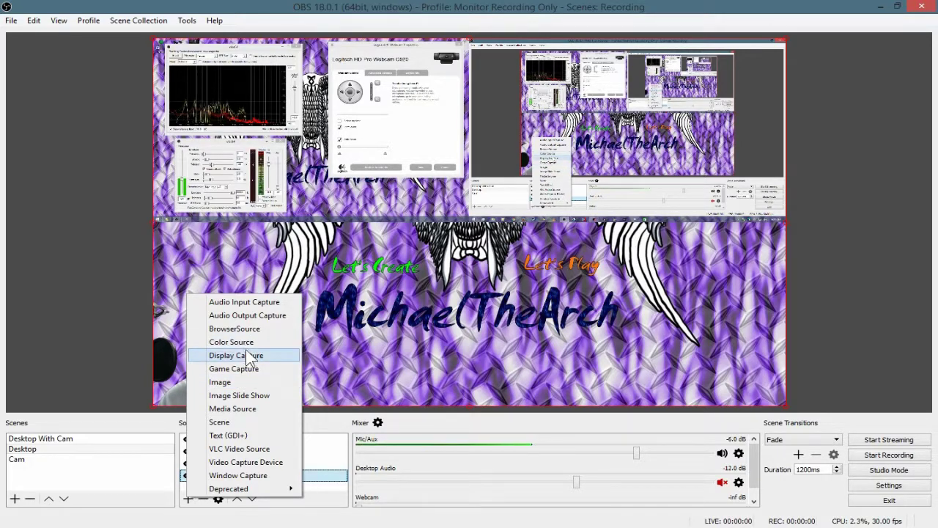
pyautogui.click(239, 475)
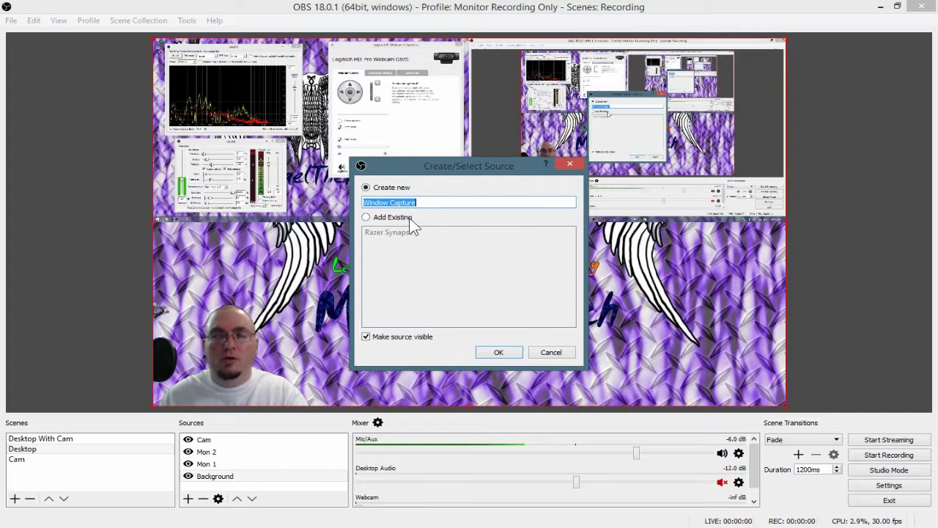
pyautogui.click(496, 353)
pyautogui.click(415, 413)
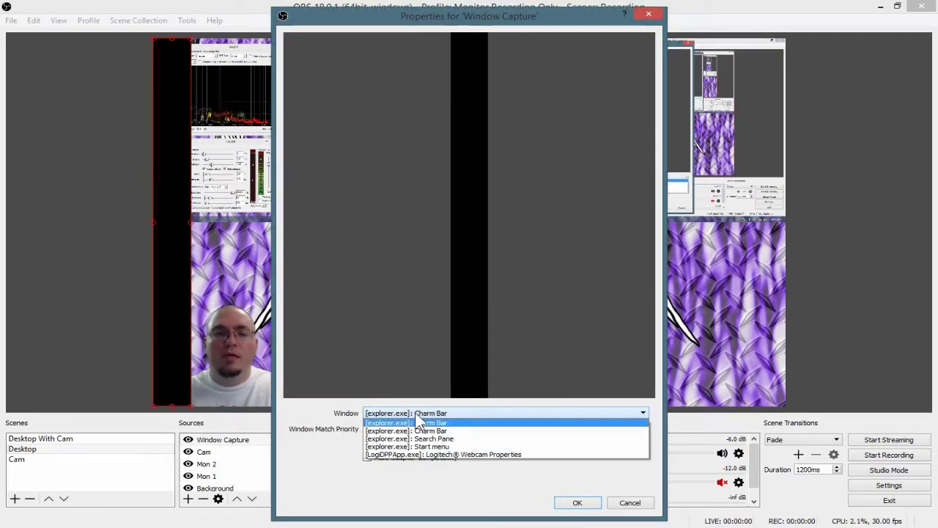
pyautogui.click(443, 453)
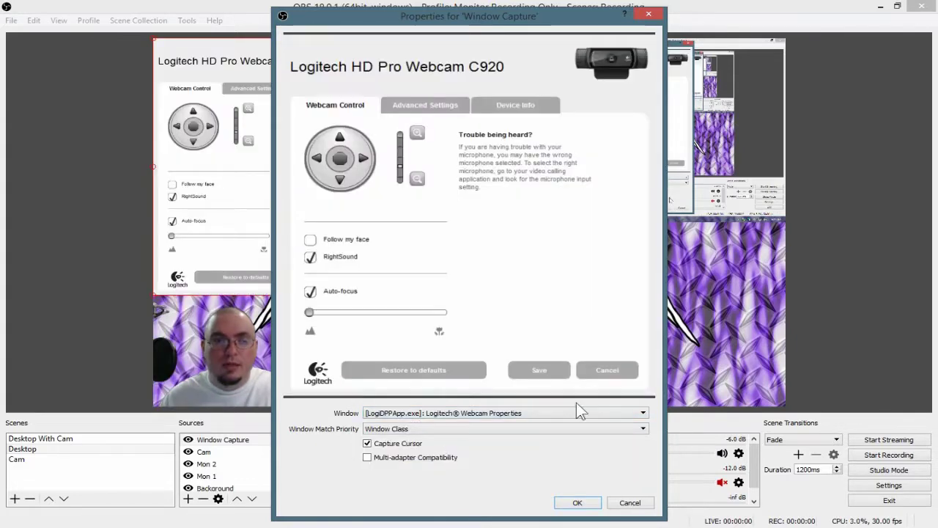
pyautogui.click(578, 503)
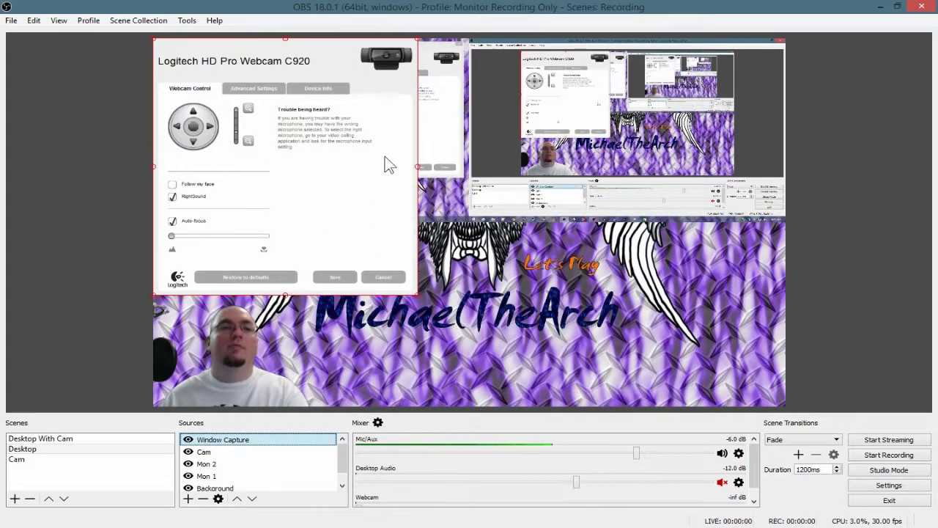
# Step: Move the window capture to the lower-right quarter and layer it beneath Background
pyautogui.moveTo(342, 159); pyautogui.dragTo(717, 271)
pyautogui.click(463, 290)
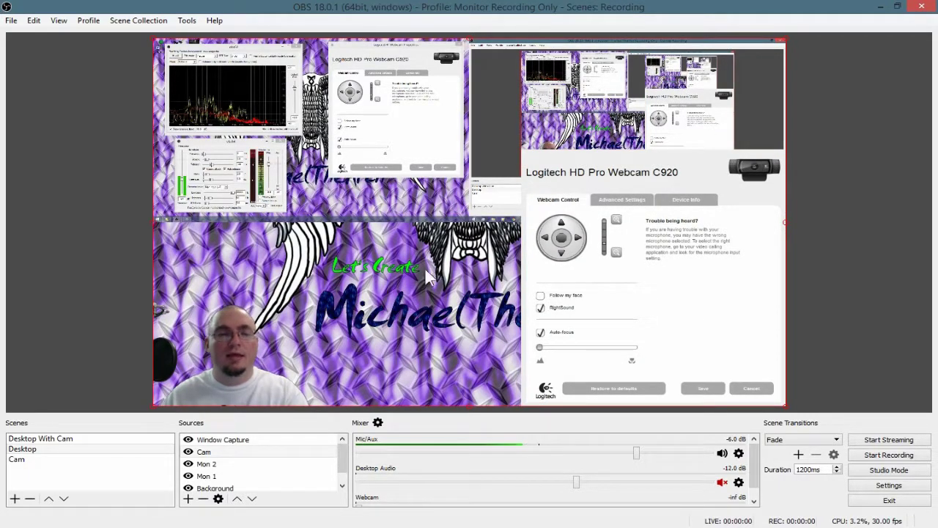
pyautogui.click(225, 440)
pyautogui.click(226, 476)
pyautogui.click(225, 451)
pyautogui.click(229, 439)
pyautogui.moveTo(229, 440); pyautogui.dragTo(246, 492)
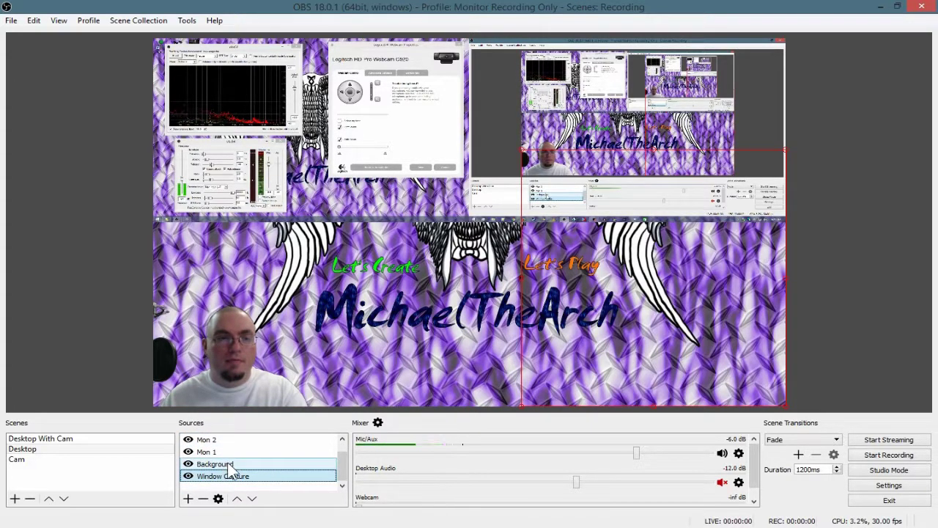
# Step: Set Background's bounding box to 720 × 450 in Edit Transform
pyautogui.click(230, 466)
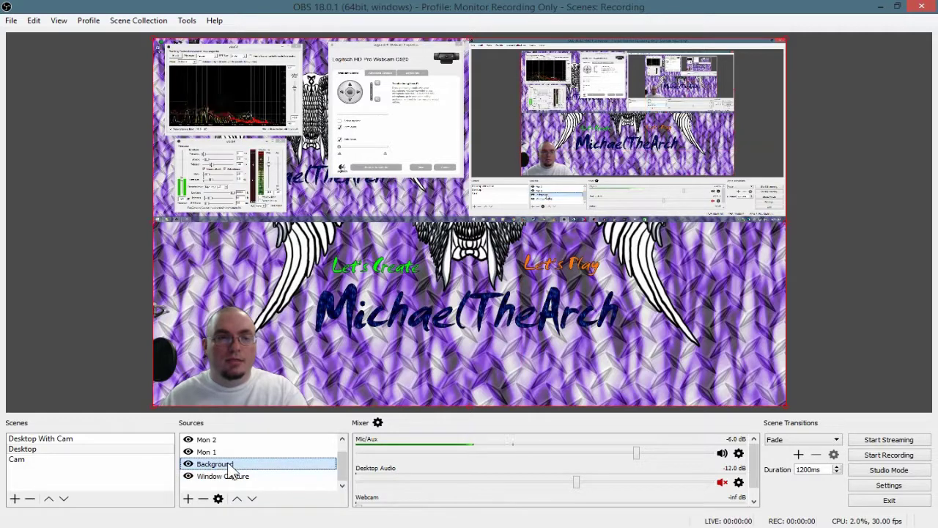
pyautogui.rightClick(229, 467)
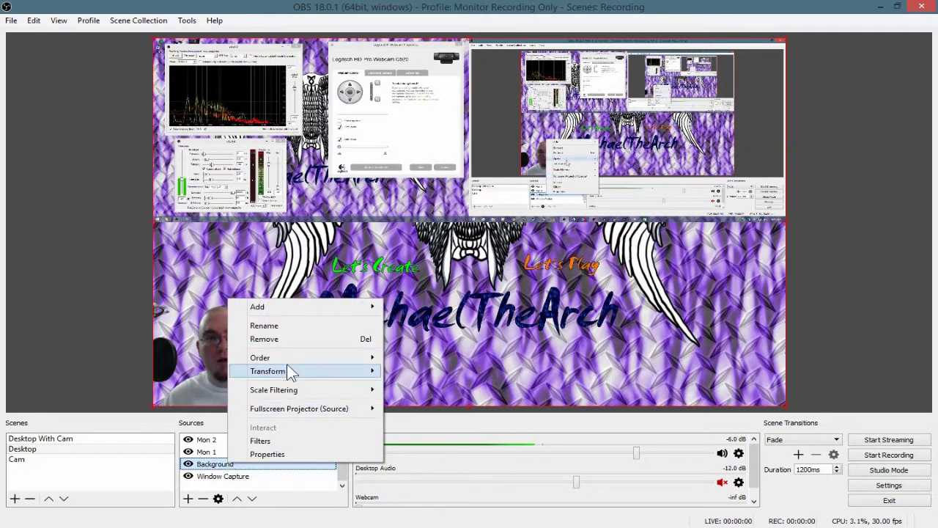
pyautogui.moveTo(287, 371)
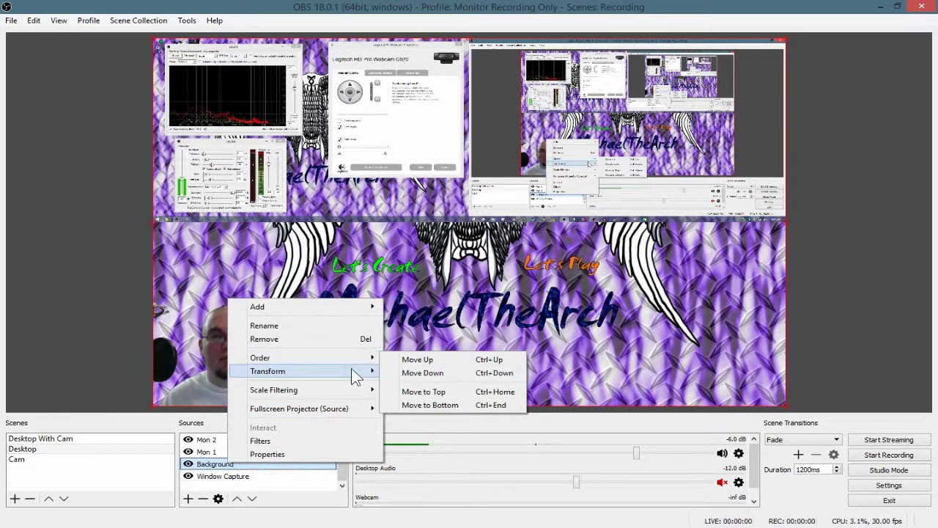
pyautogui.click(424, 373)
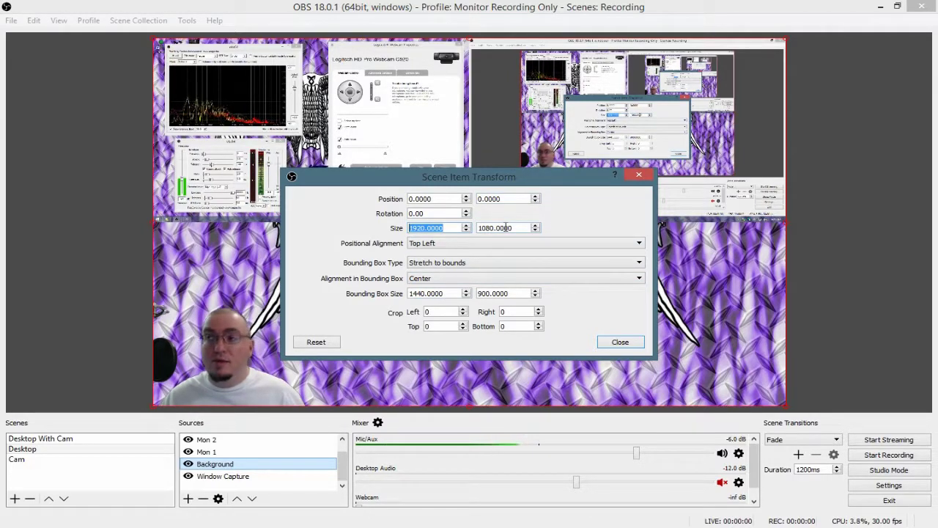
pyautogui.doubleClick(449, 293)
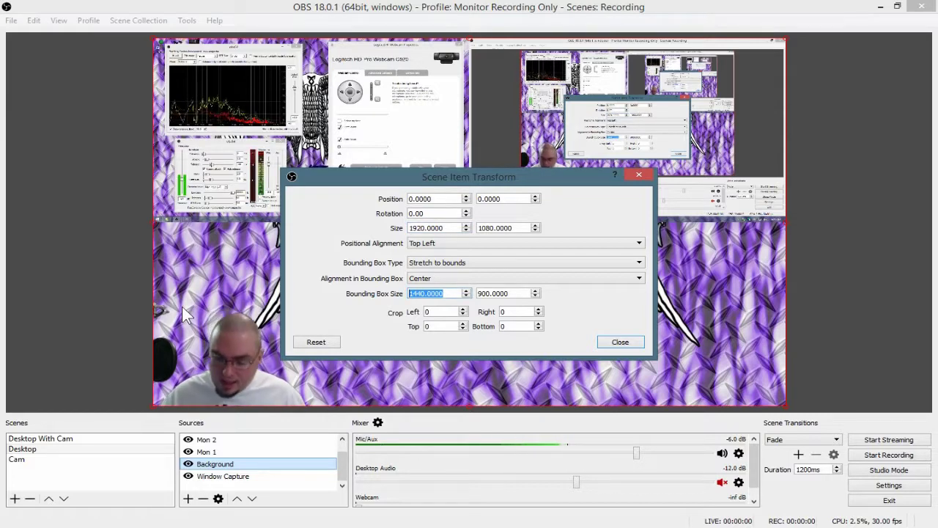
pyautogui.write('720')
pyautogui.press('Tab')
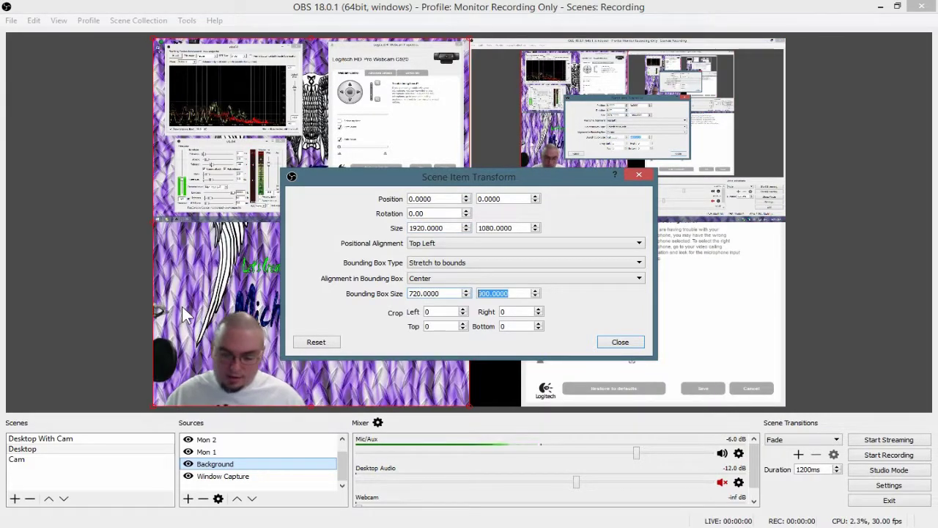
pyautogui.write('450')
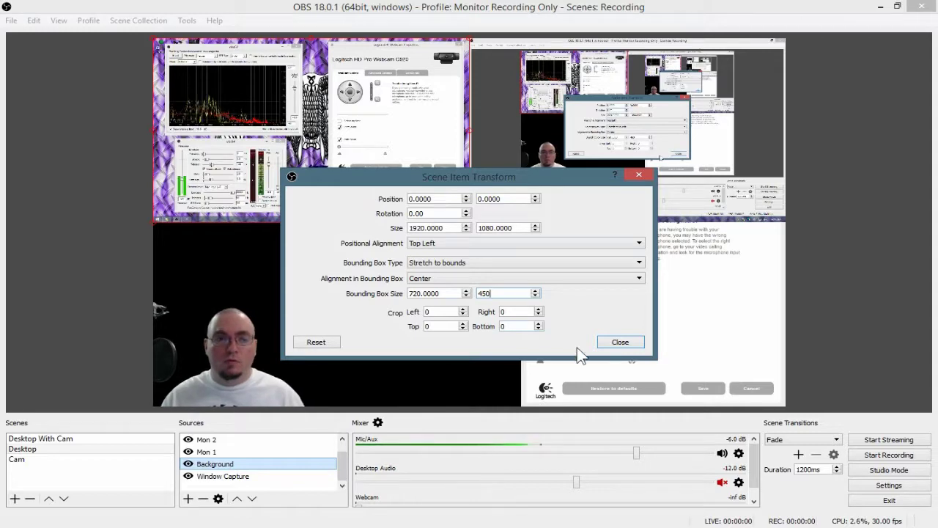
pyautogui.click(620, 342)
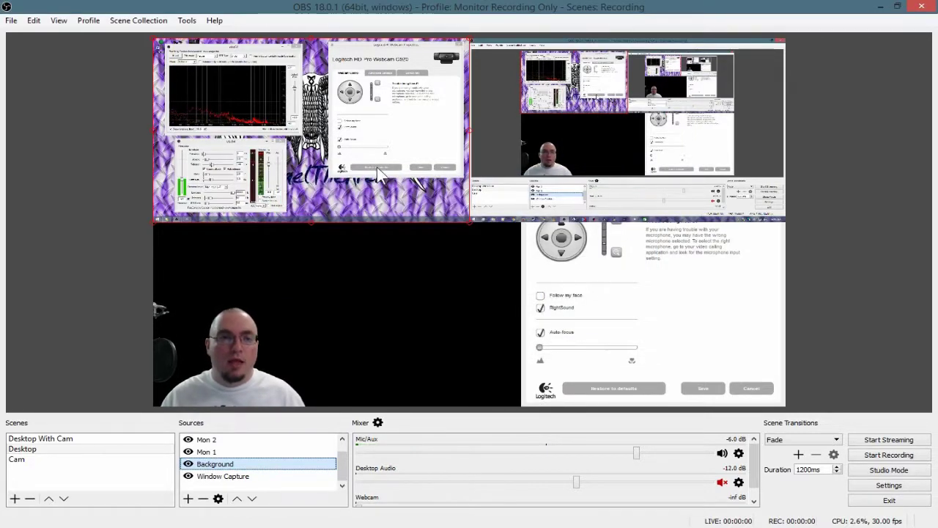
# Step: Snap Background to the canvas's left edge and reopen its transform settings
pyautogui.moveTo(354, 365); pyautogui.dragTo(383, 363)
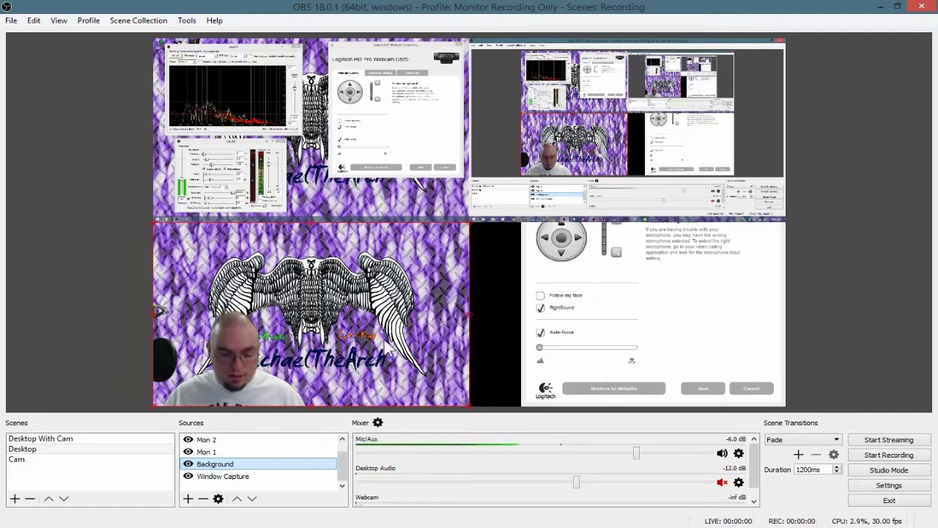
pyautogui.rightClick(385, 342)
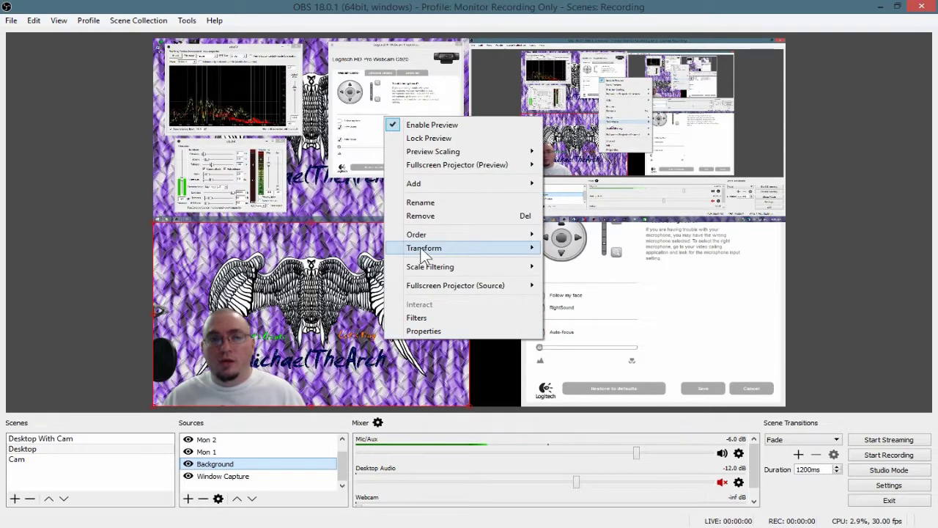
pyautogui.moveTo(468, 254)
pyautogui.click(576, 250)
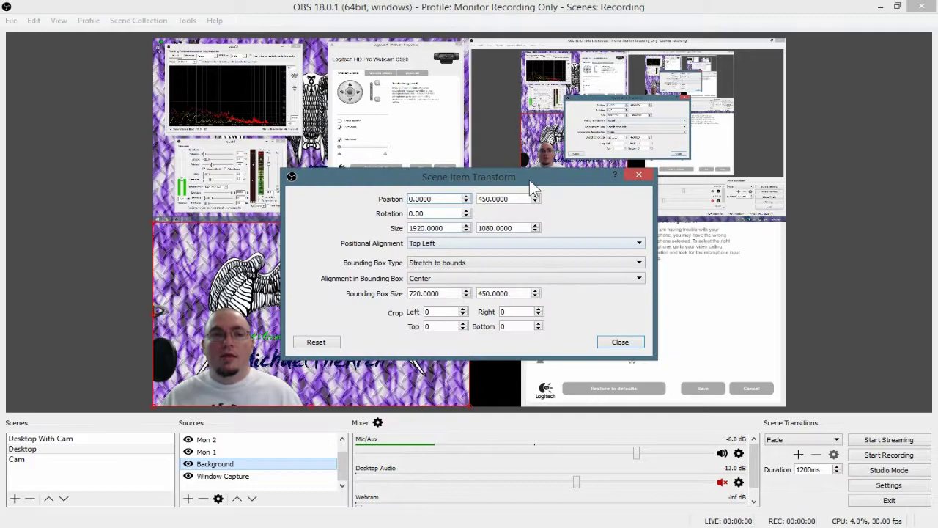
# Step: Reset Background's transform and reopen its Edit Transform dialog
pyautogui.click(329, 345)
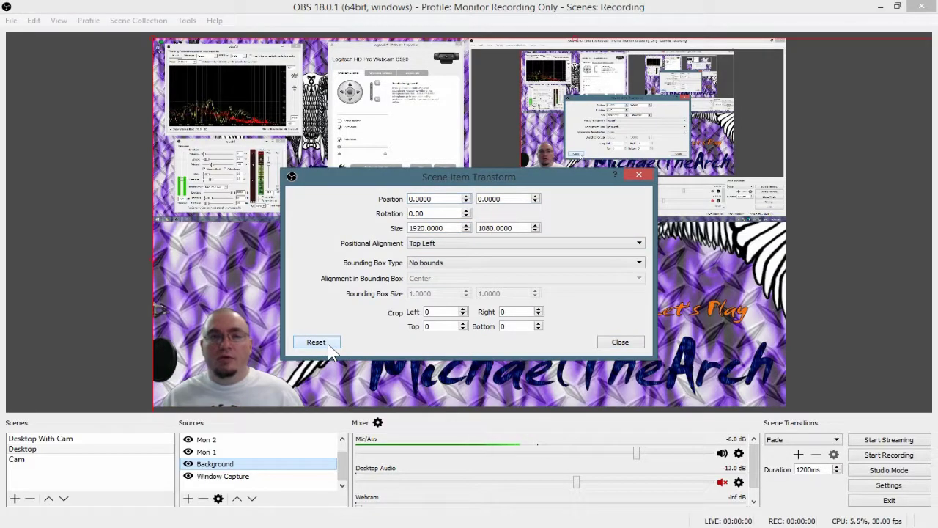
pyautogui.click(638, 176)
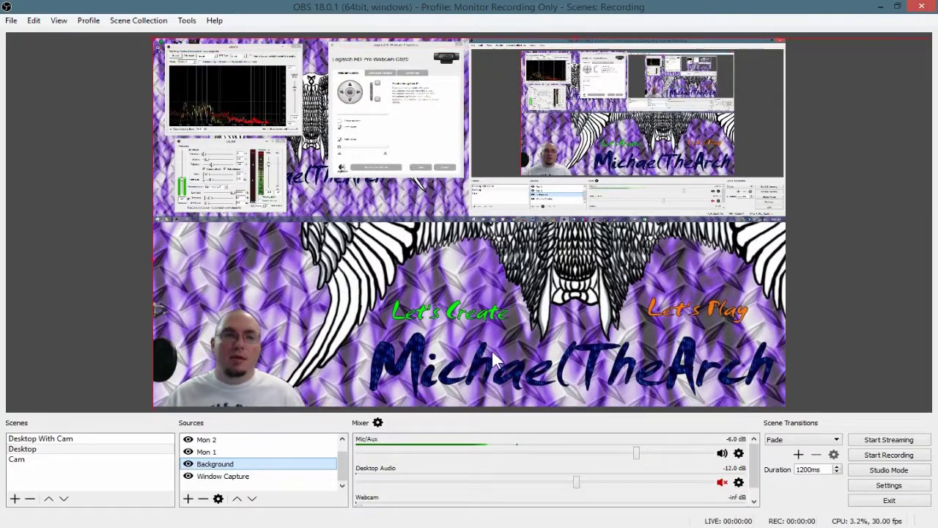
pyautogui.rightClick(442, 368)
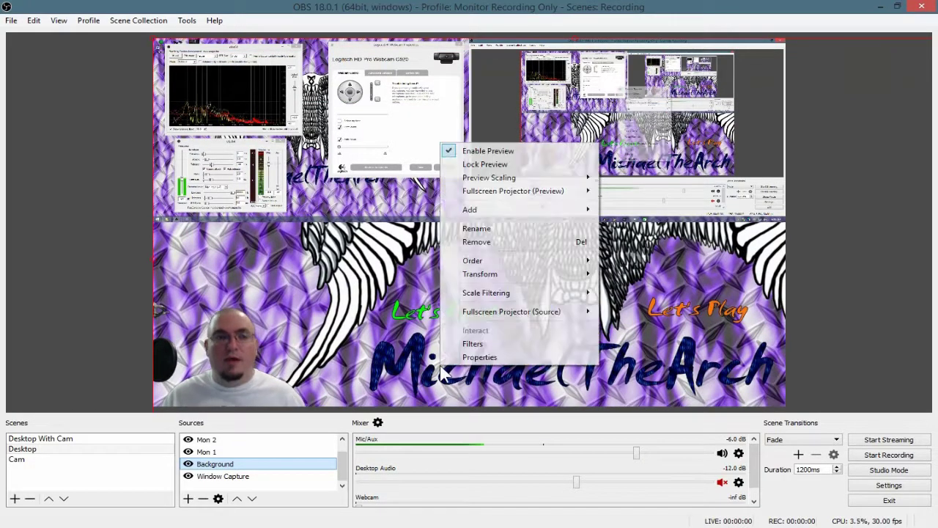
pyautogui.click(272, 462)
pyautogui.rightClick(272, 462)
pyautogui.press('Escape')
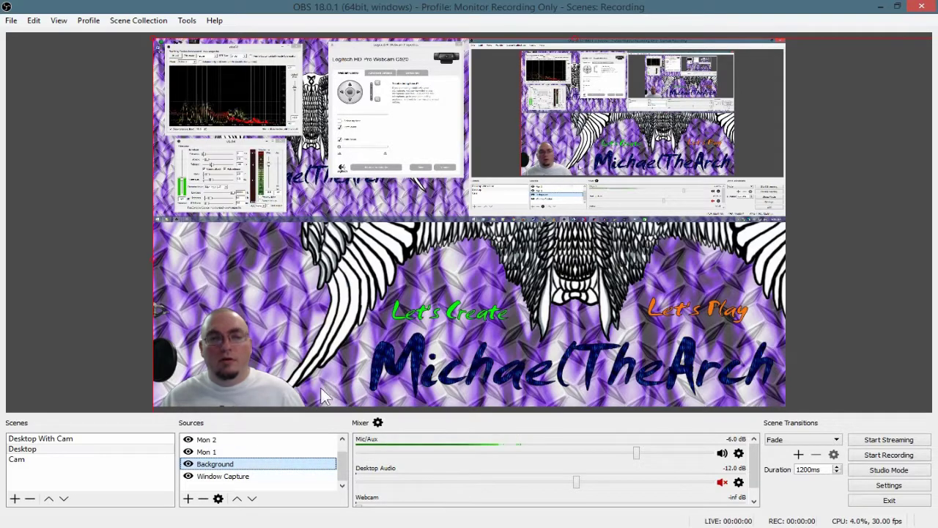
pyautogui.rightClick(283, 463)
pyautogui.moveTo(330, 378)
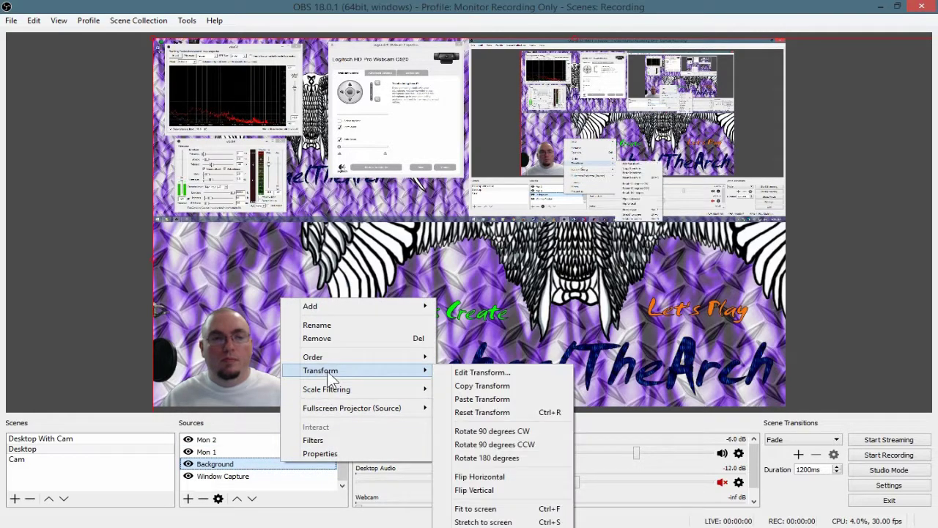
pyautogui.click(492, 375)
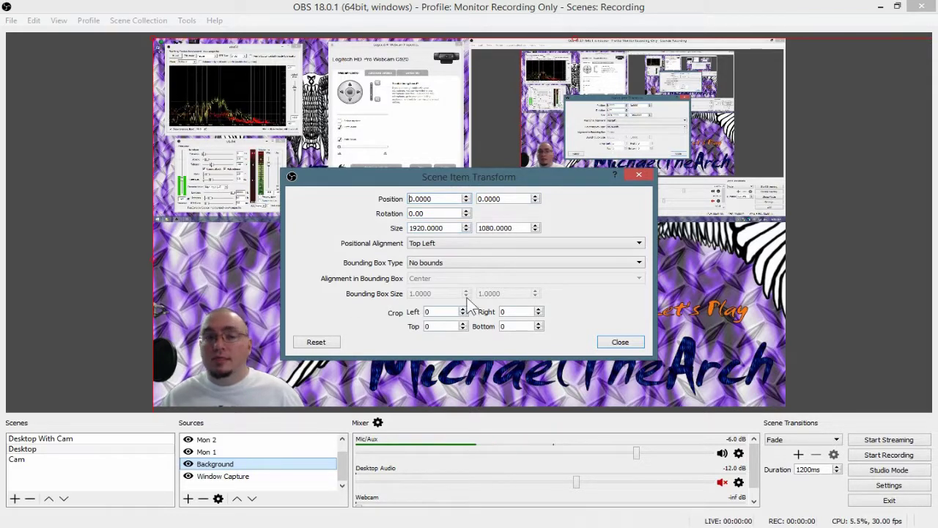
# Step: Set Background's size to 720 × 450 and apply it
pyautogui.doubleClick(443, 229)
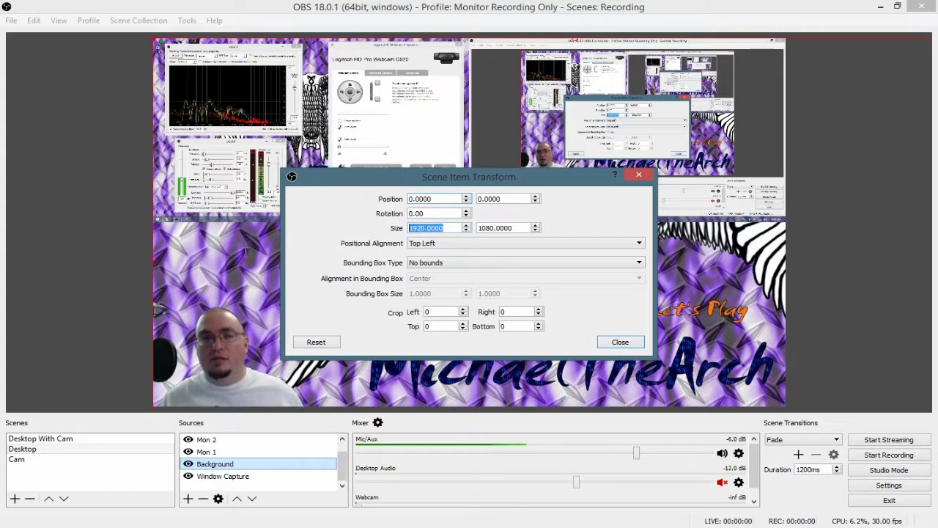
pyautogui.write('720')
pyautogui.press('Tab')
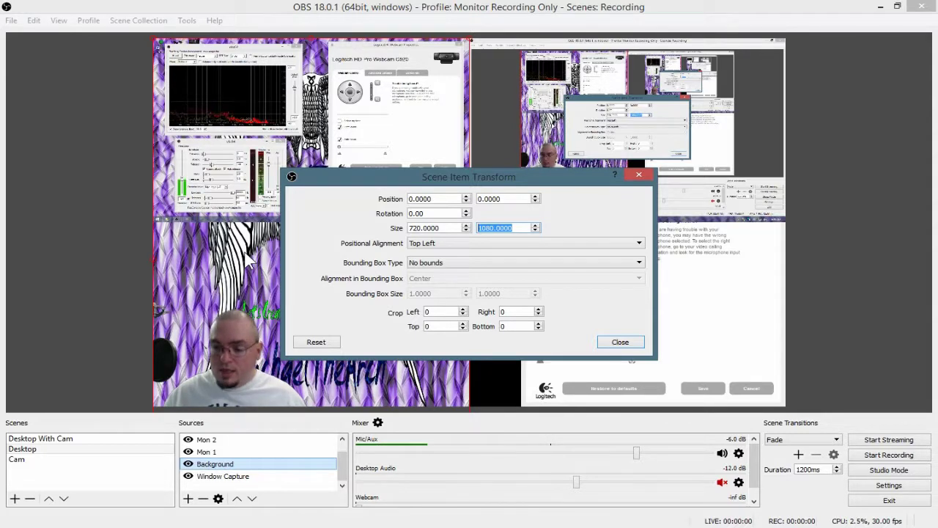
pyautogui.write('450')
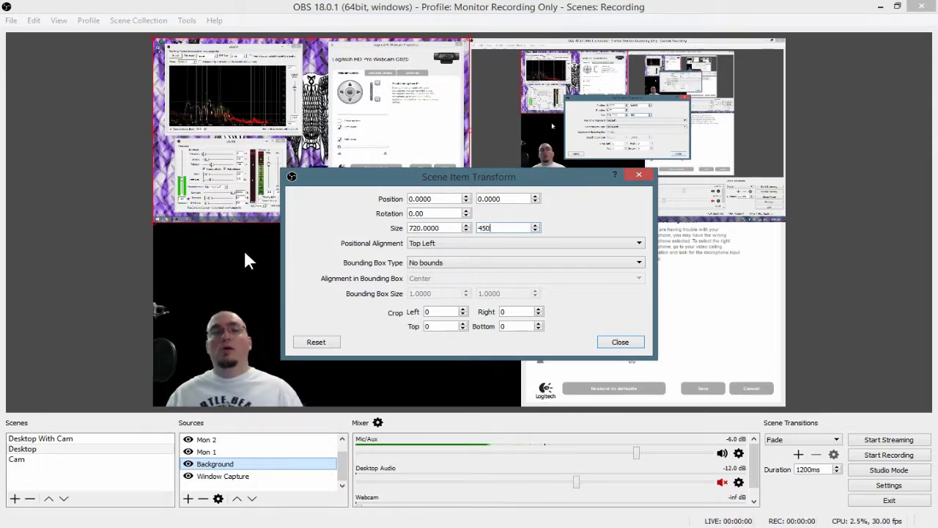
pyautogui.press('Return')
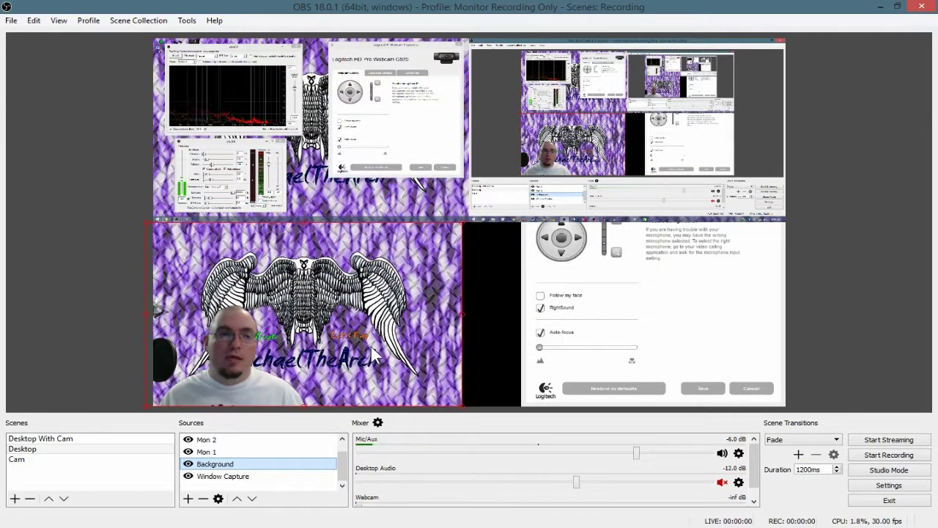
# Step: Select the Window Capture source and anchor it bottom-right at position 1440, 900
pyautogui.click(570, 294)
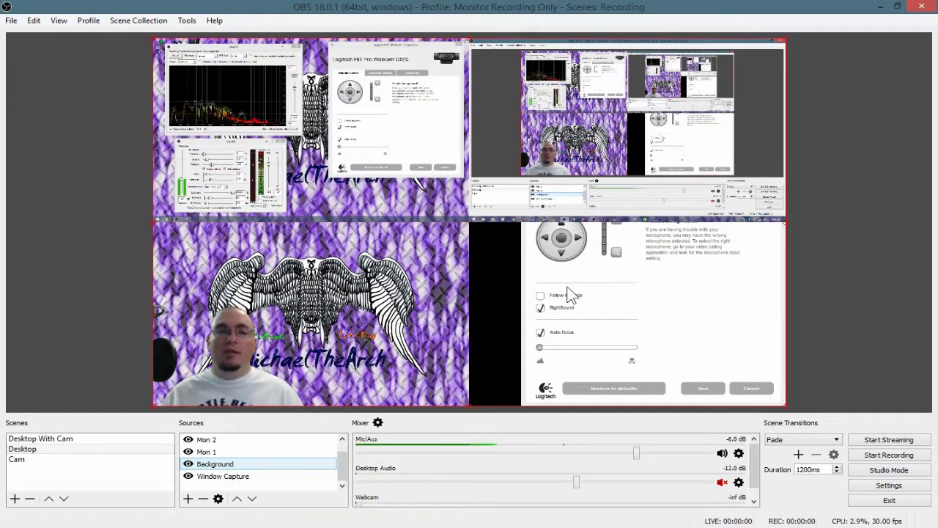
pyautogui.click(283, 477)
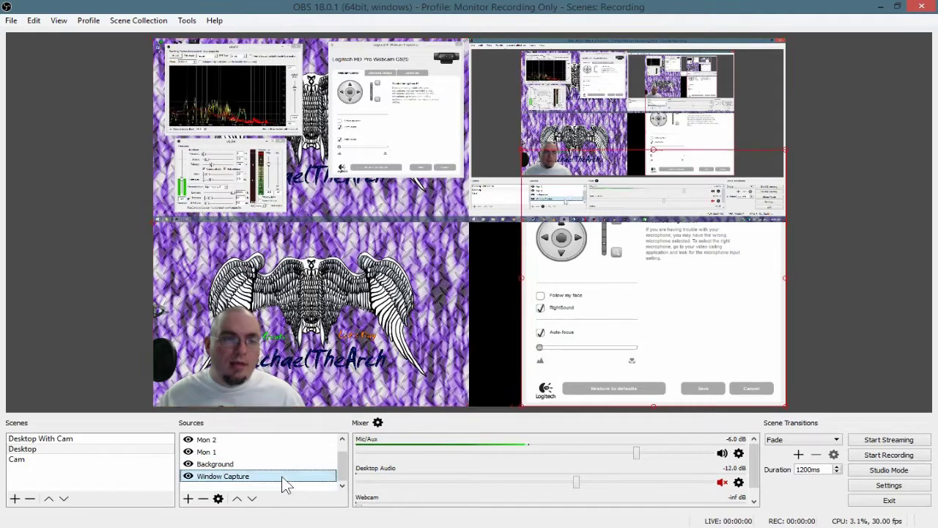
pyautogui.rightClick(696, 320)
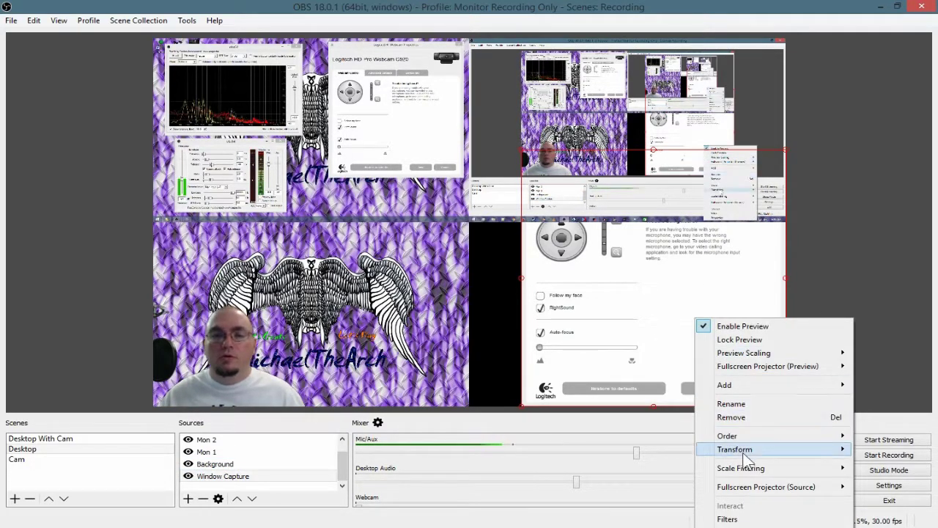
pyautogui.moveTo(747, 458)
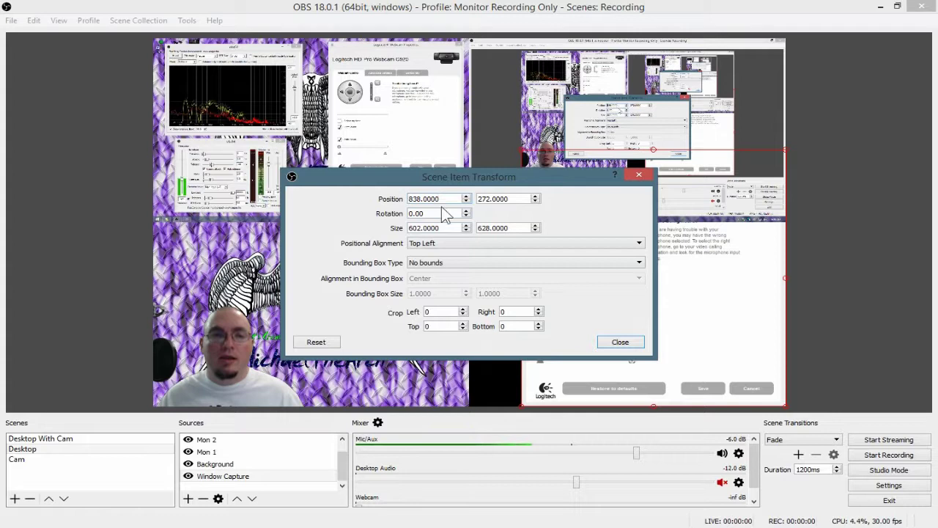
pyautogui.click(439, 247)
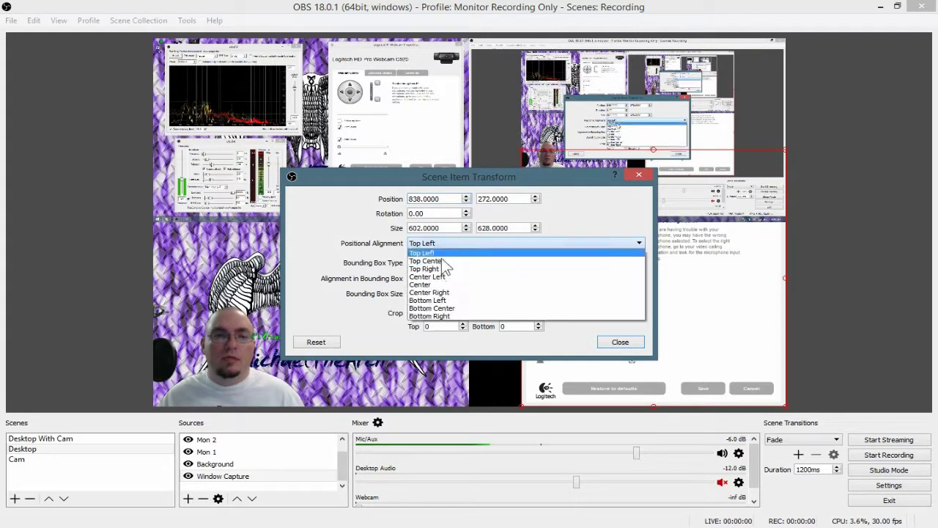
pyautogui.click(456, 317)
pyautogui.moveTo(445, 111); pyautogui.dragTo(693, 356)
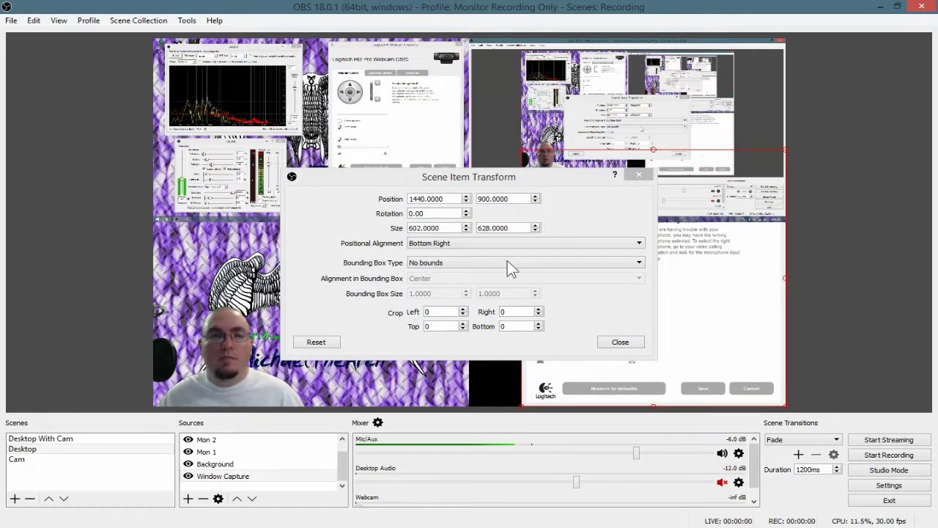
# Step: Resize the webcam window capture to 720 x 450 and apply the transform
pyautogui.doubleClick(440, 229)
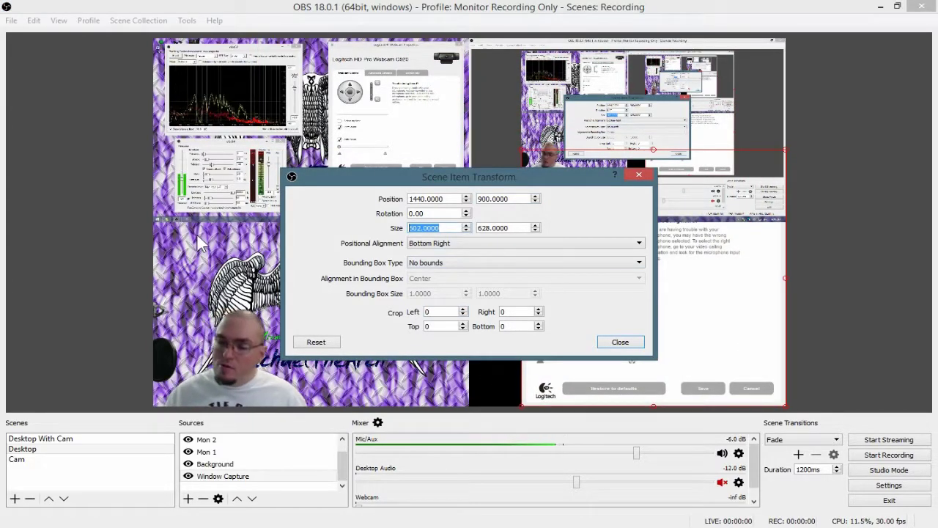
pyautogui.write('720')
pyautogui.press('Tab')
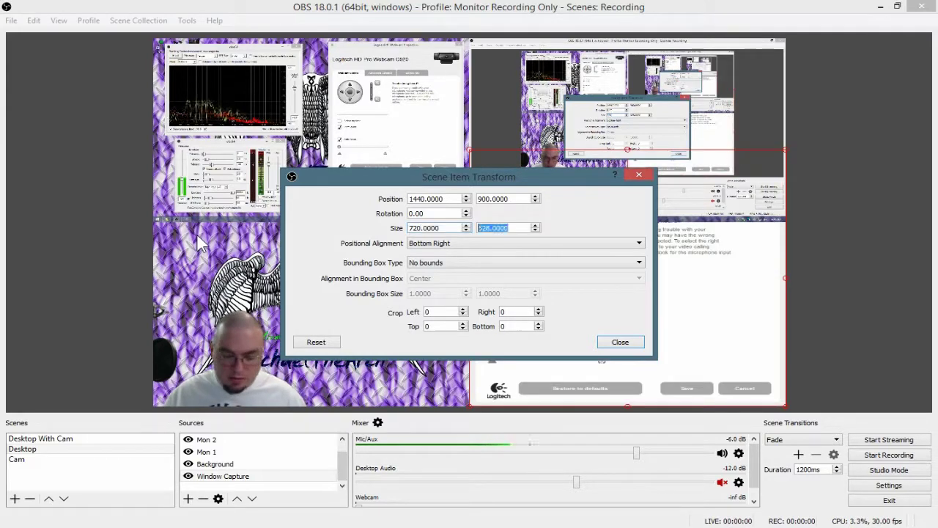
pyautogui.write('40')
pyautogui.press('BackSpace')
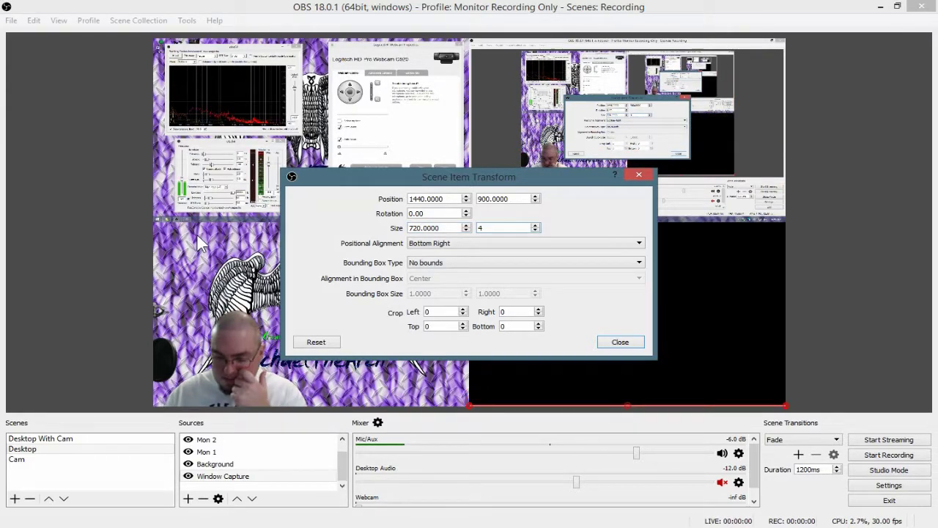
pyautogui.write('50')
pyautogui.press('Return')
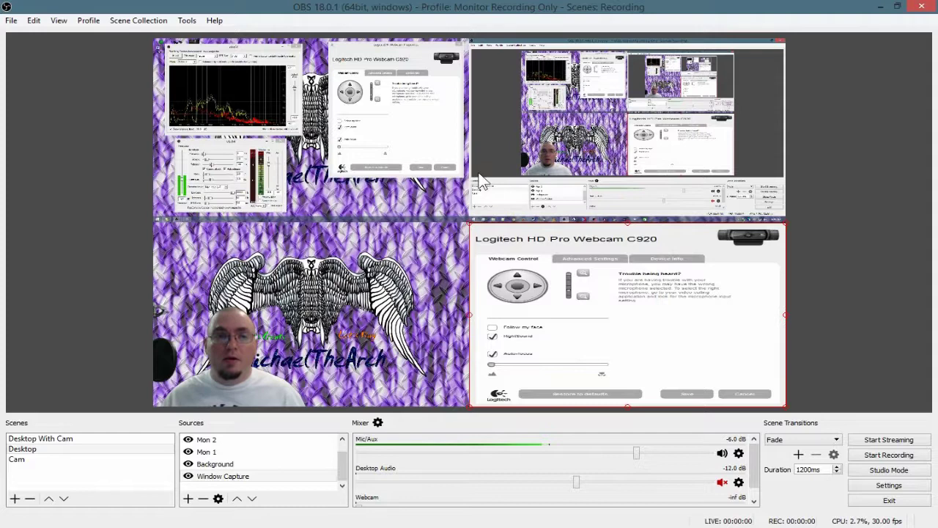